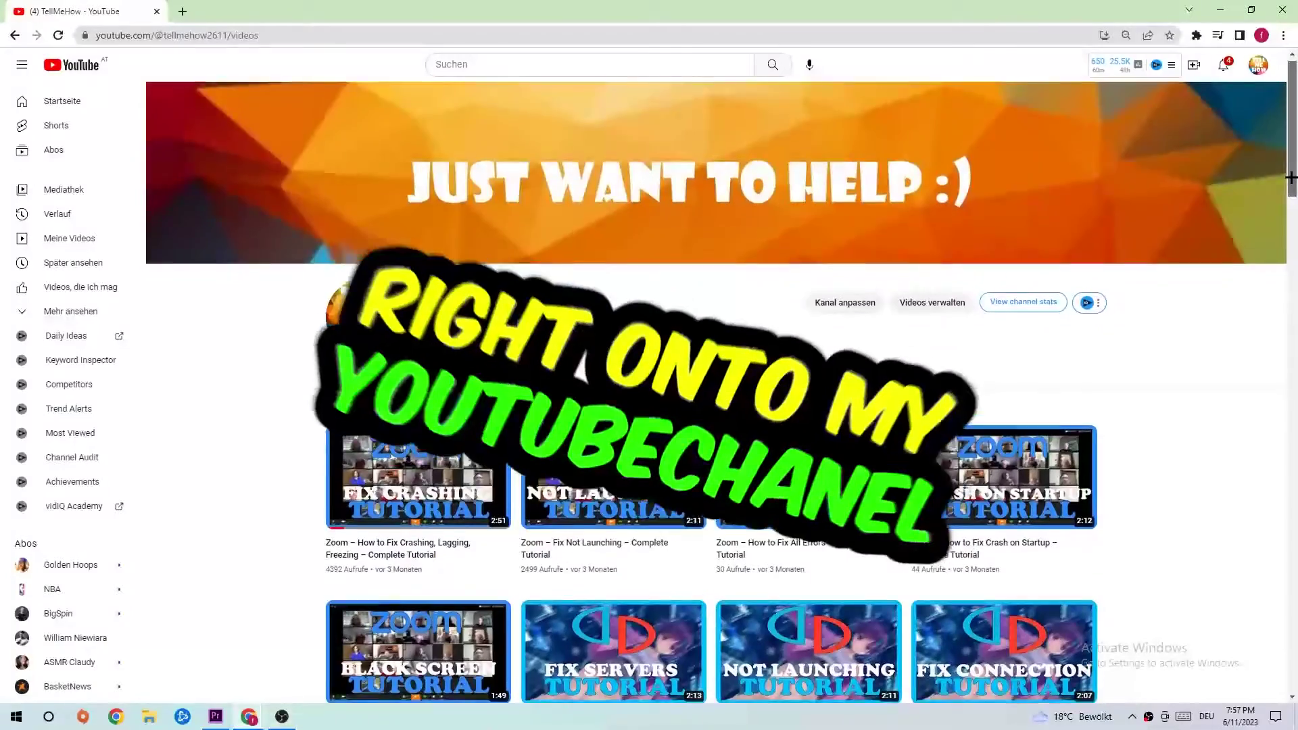
Step: From the Start menu, open Settings > Update & Security to reach the Windows Update page
scroll(1291, 177, "down", 10)
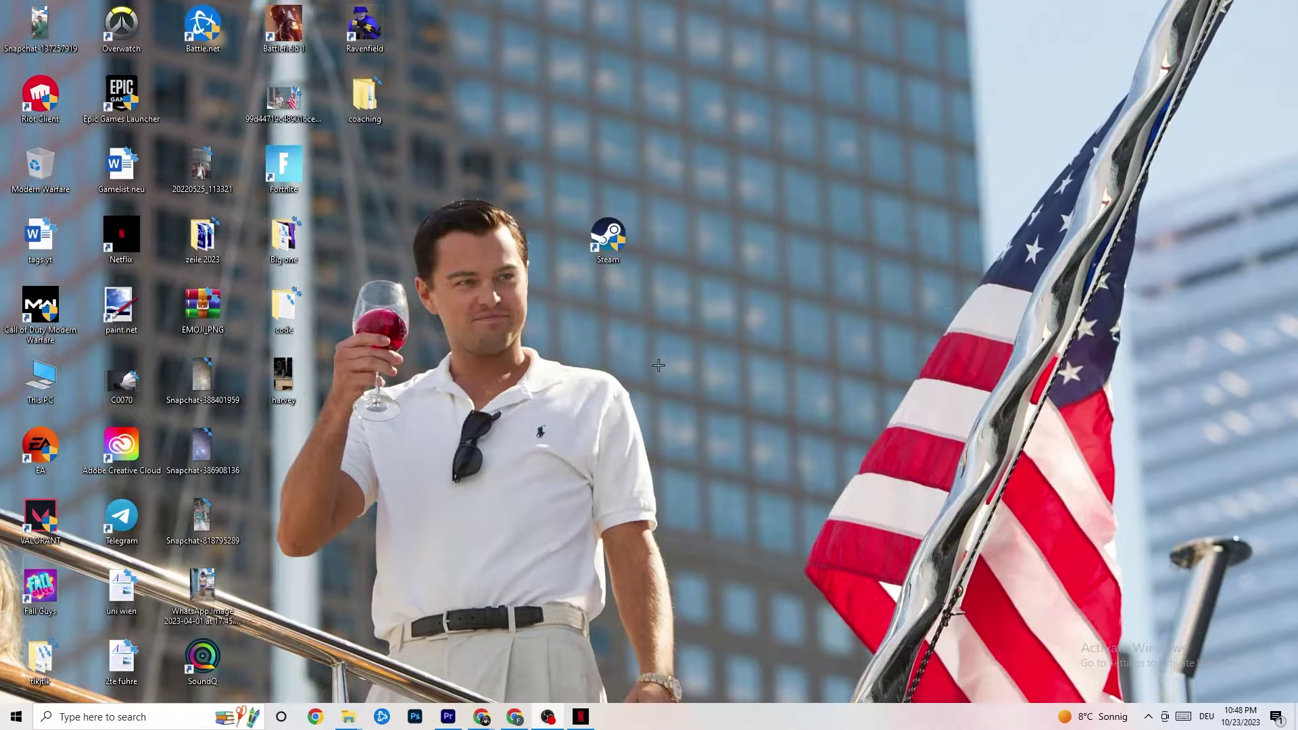
left_click(4, 726)
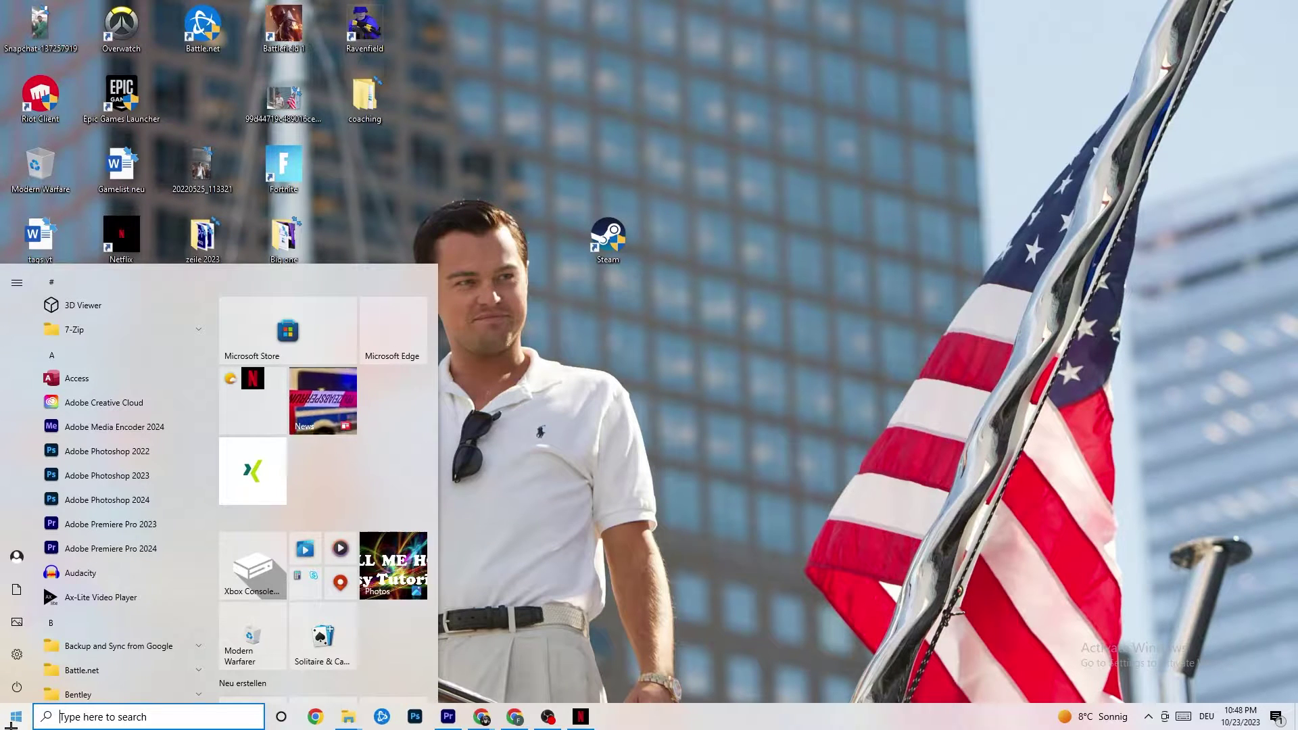
left_click(17, 656)
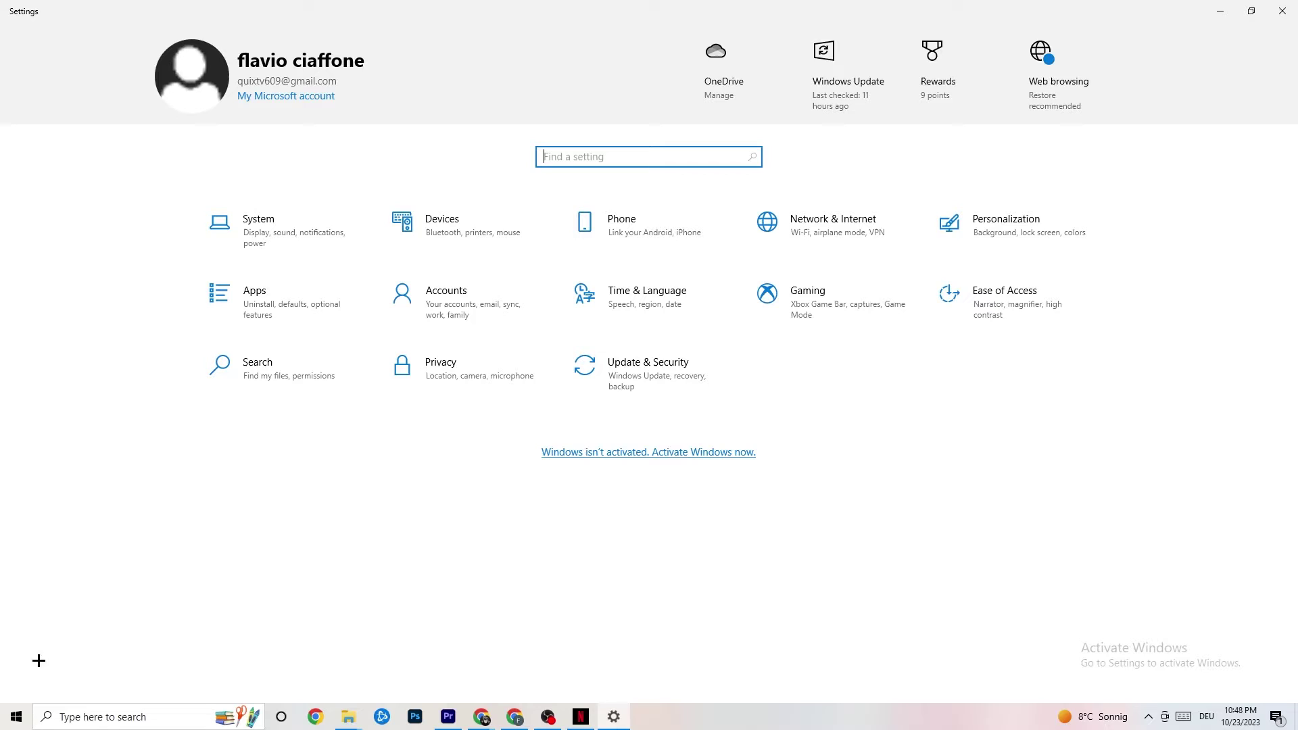
left_click(628, 391)
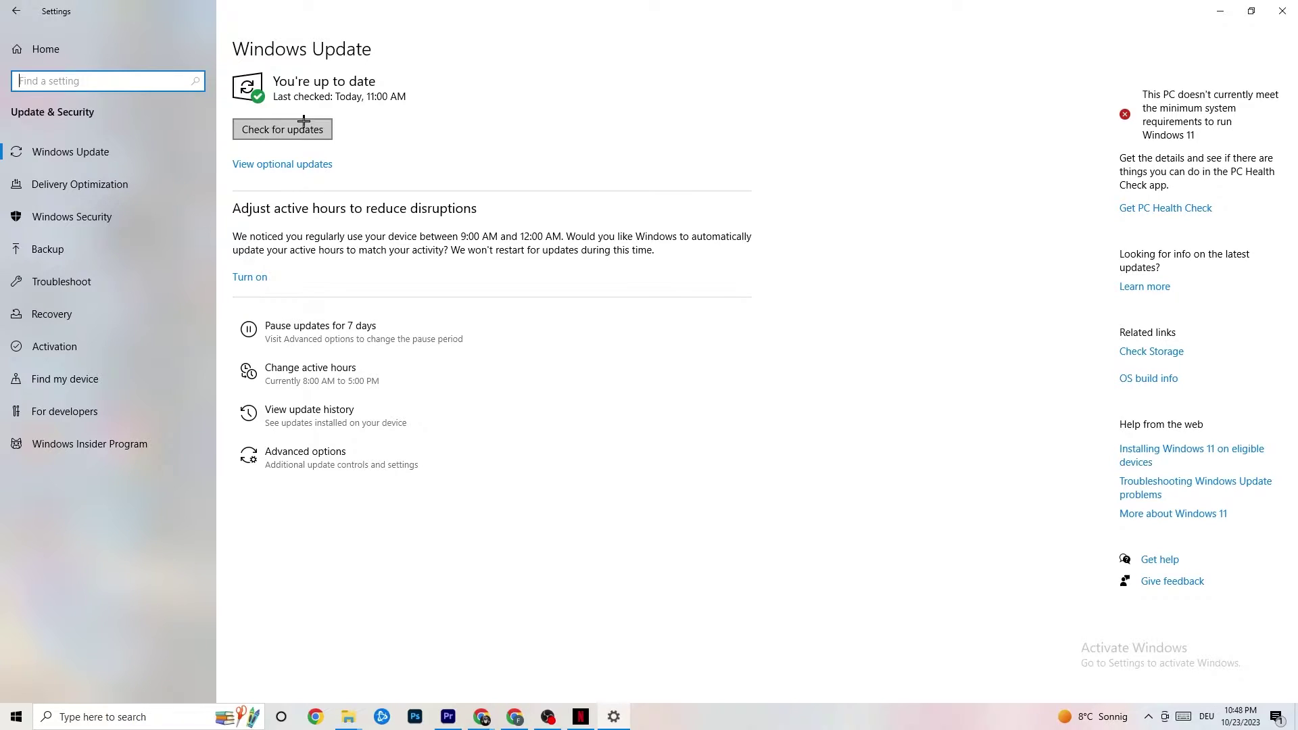
Step: Switch Settings to the Troubleshoot page, then minimise the Settings window to reveal the desktop
left_click(398, 89)
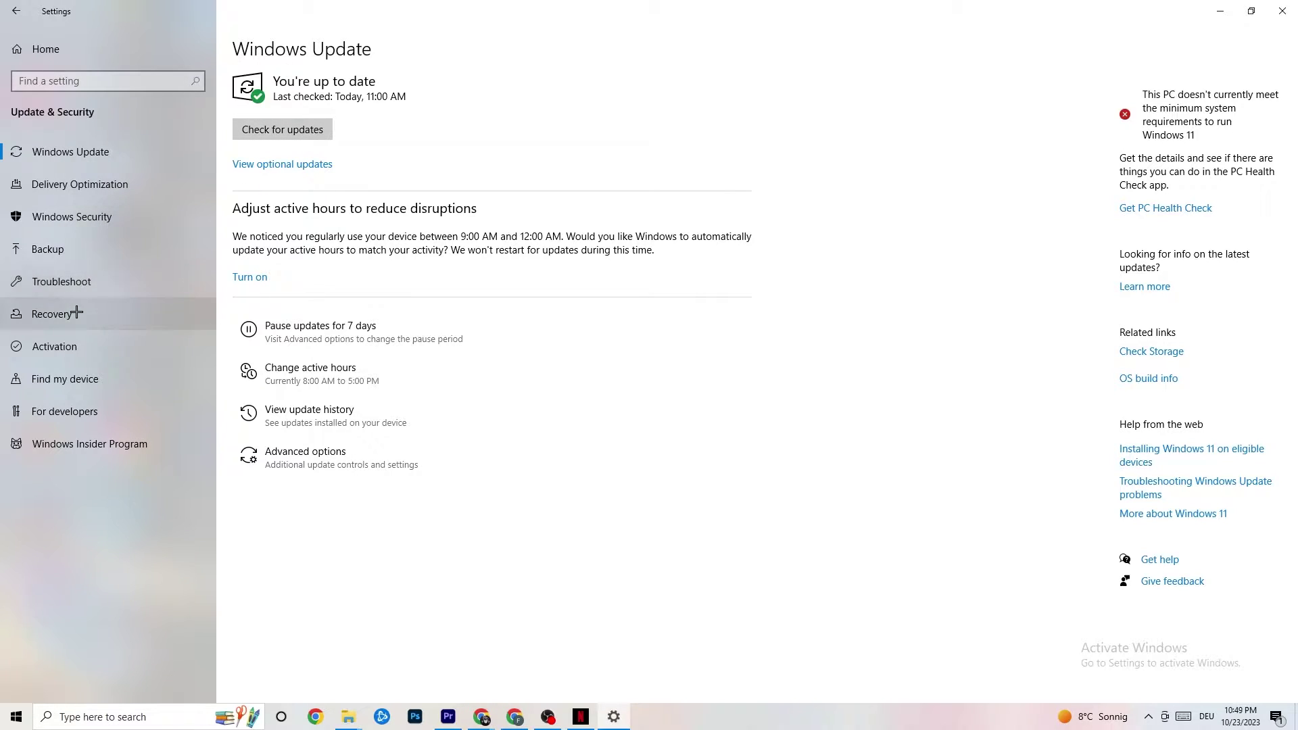
left_click(86, 288)
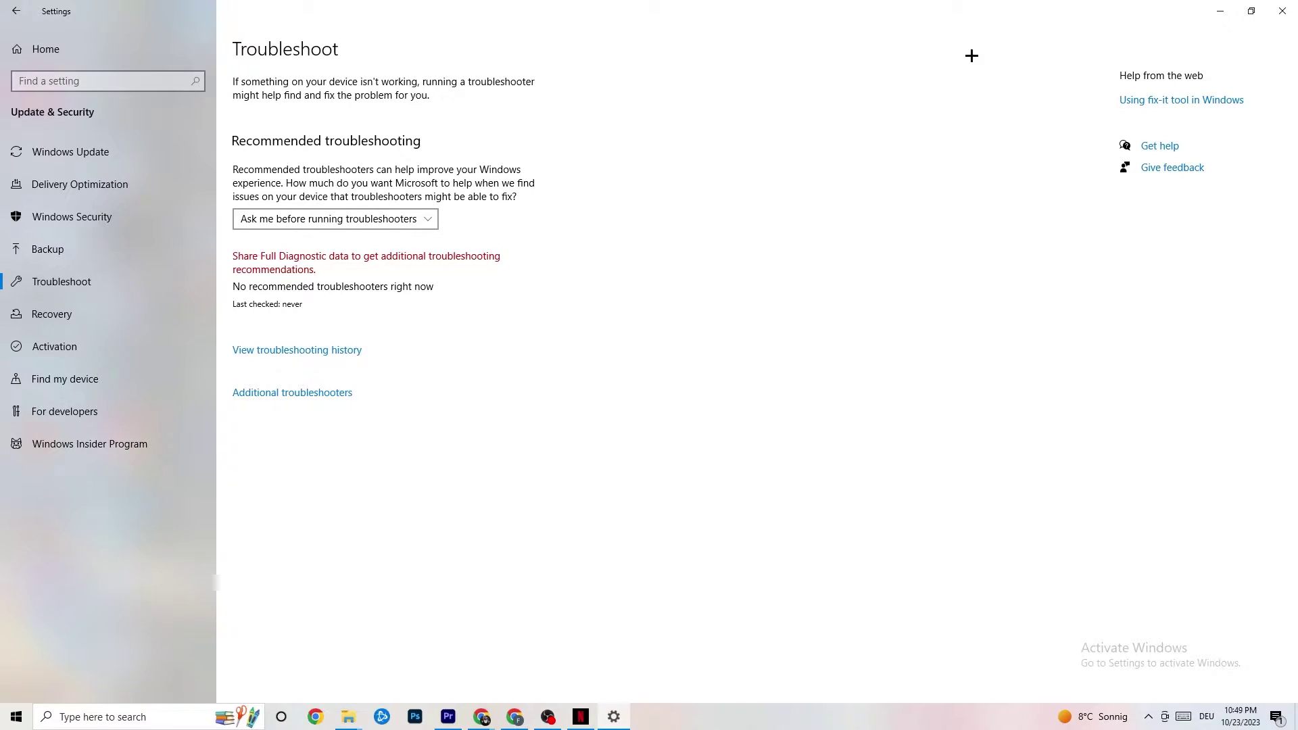
left_click(1221, 10)
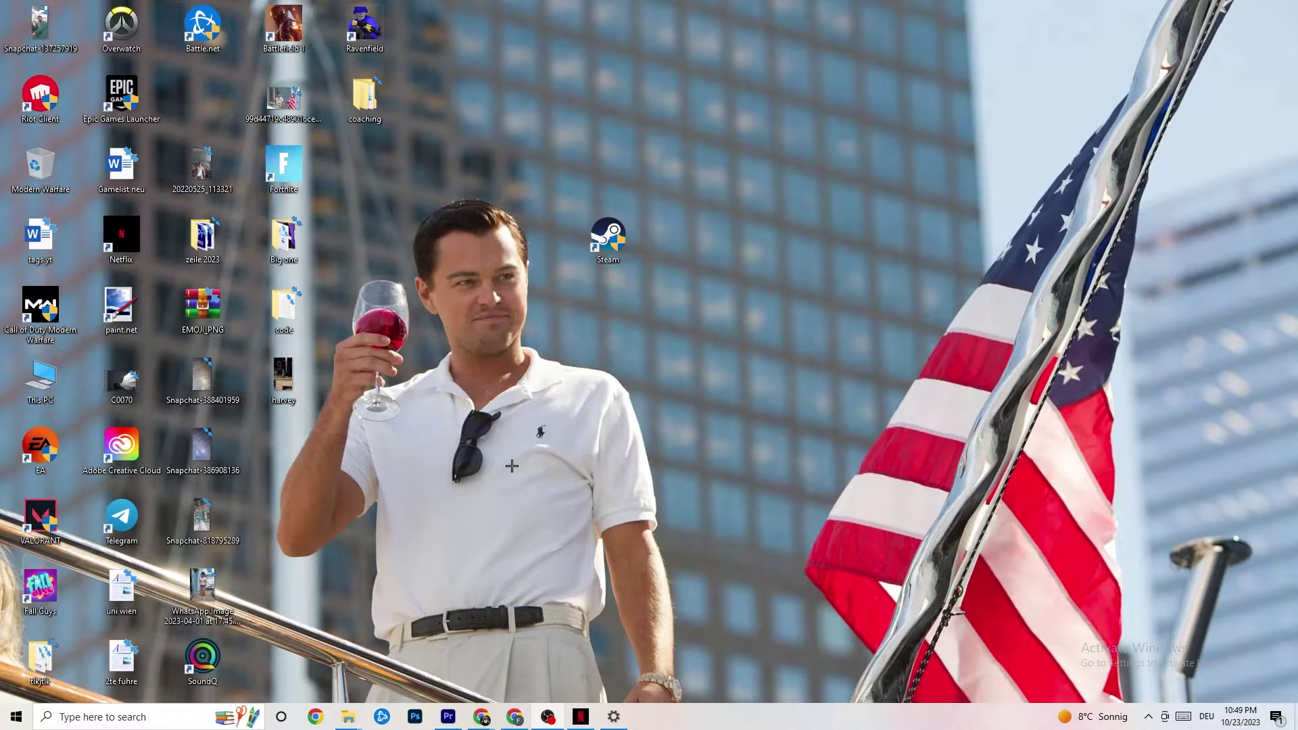
Step: Move the Steam desktop shortcut down and back up, dismissing its context menu
left_click_drag(600, 239, 626, 310)
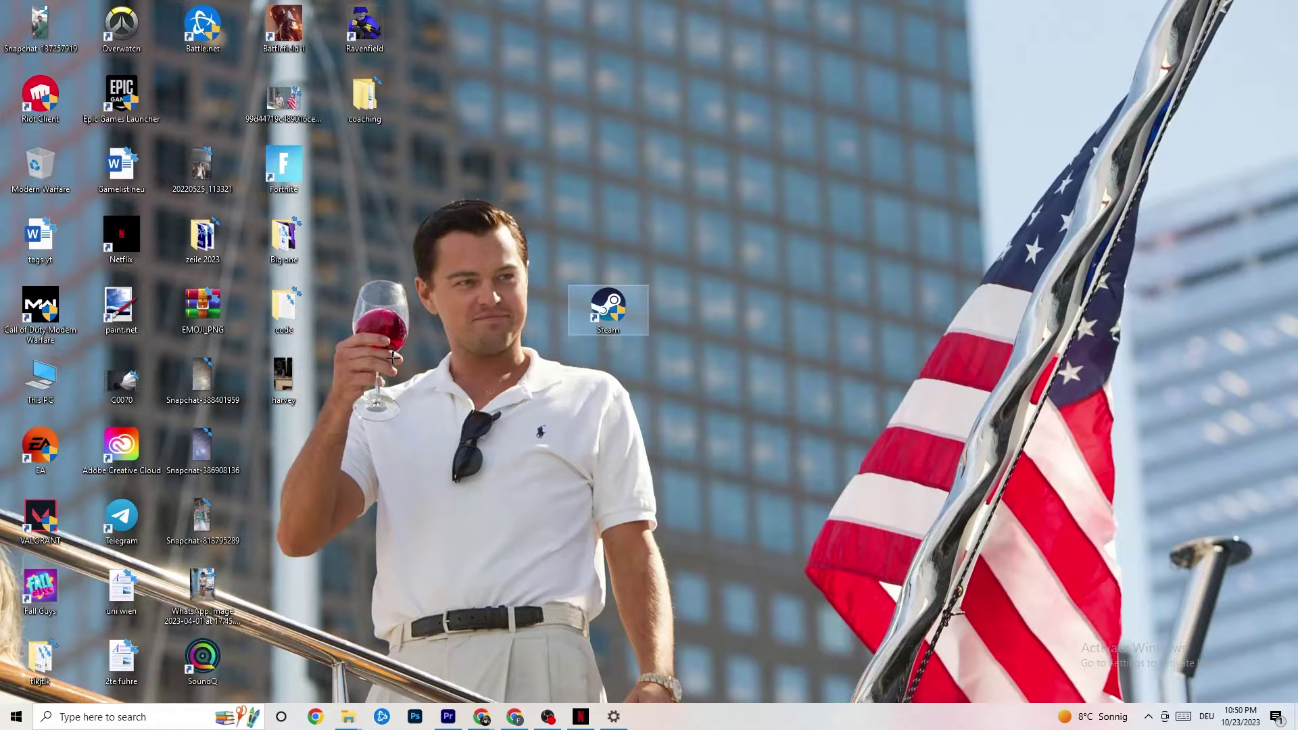
right_click(616, 308)
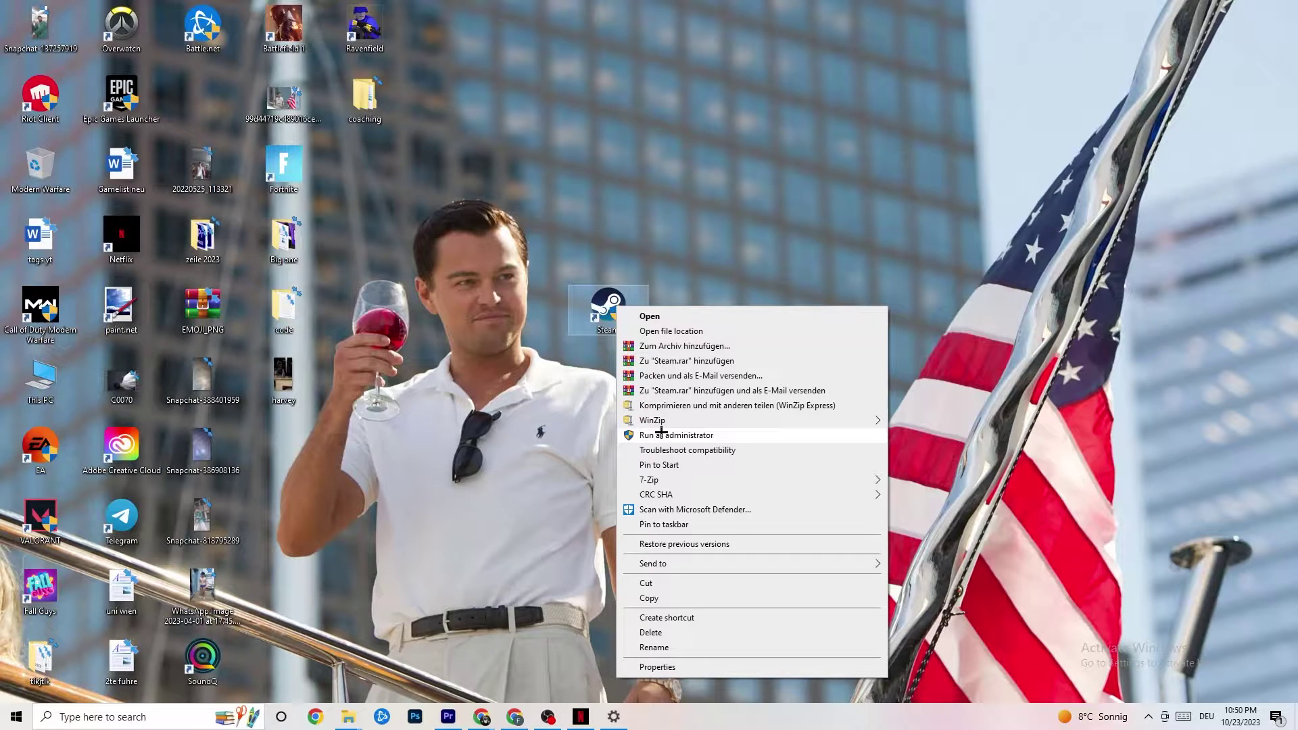
left_click(516, 412)
left_click(477, 393)
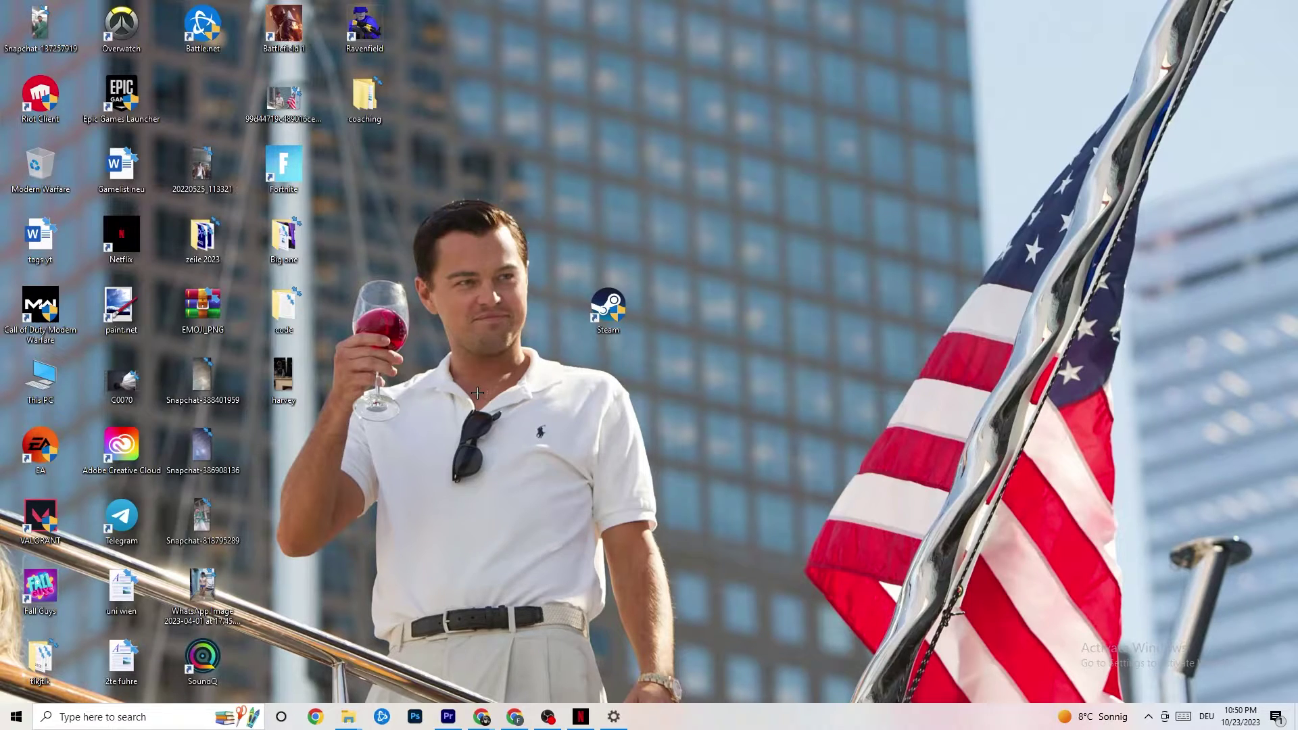
left_click_drag(596, 305, 597, 233)
Step: Open the Steam shortcut's Properties (target D:\steam1\Steam.exe) and drag the dialog higher
right_click(596, 233)
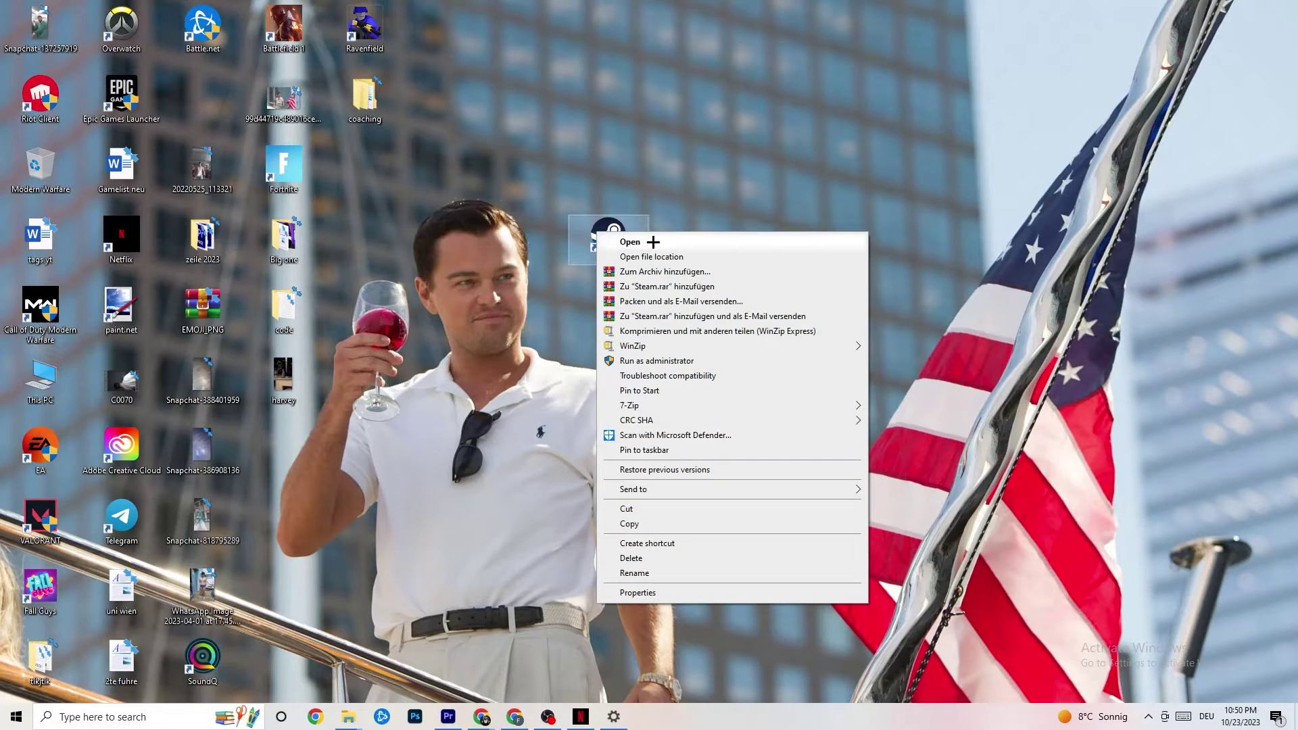
left_click(642, 593)
left_click_drag(707, 247, 635, 121)
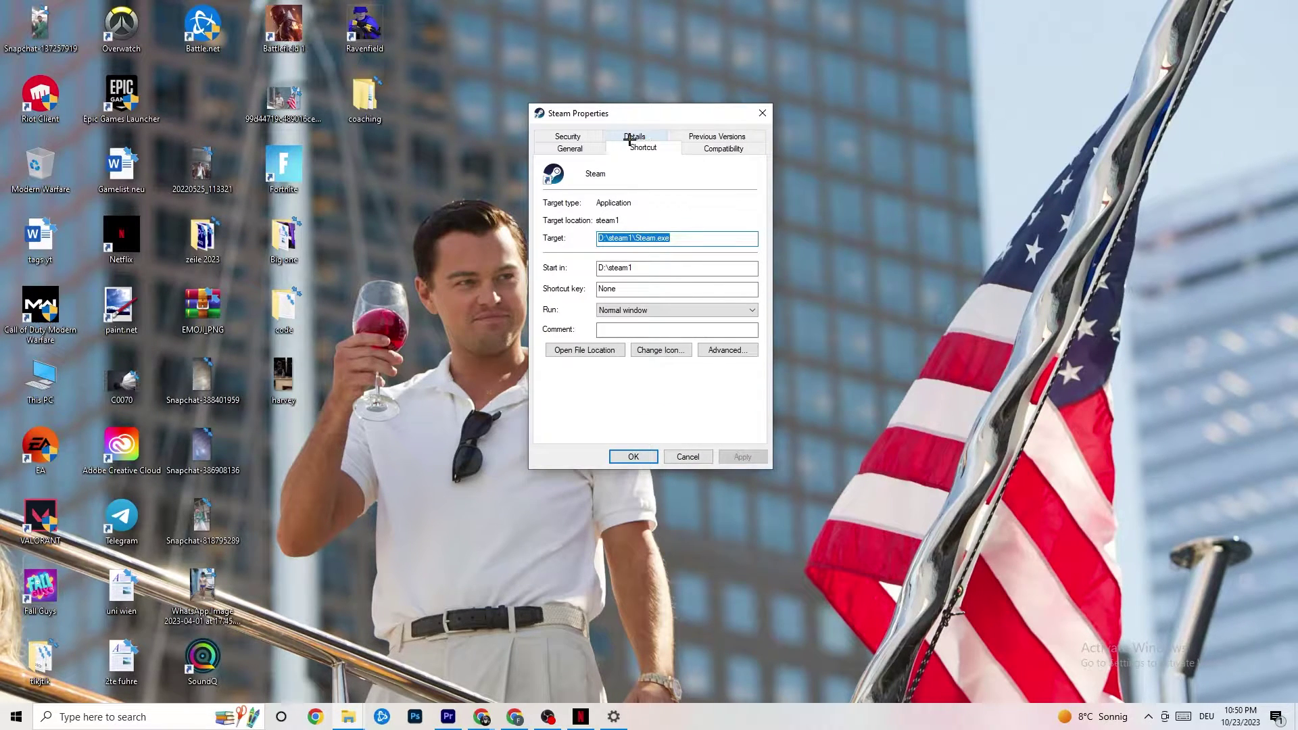
Step: Keep Steam in Windows 8 compatibility mode with Run as administrator checked, and confirm with OK
left_click(718, 148)
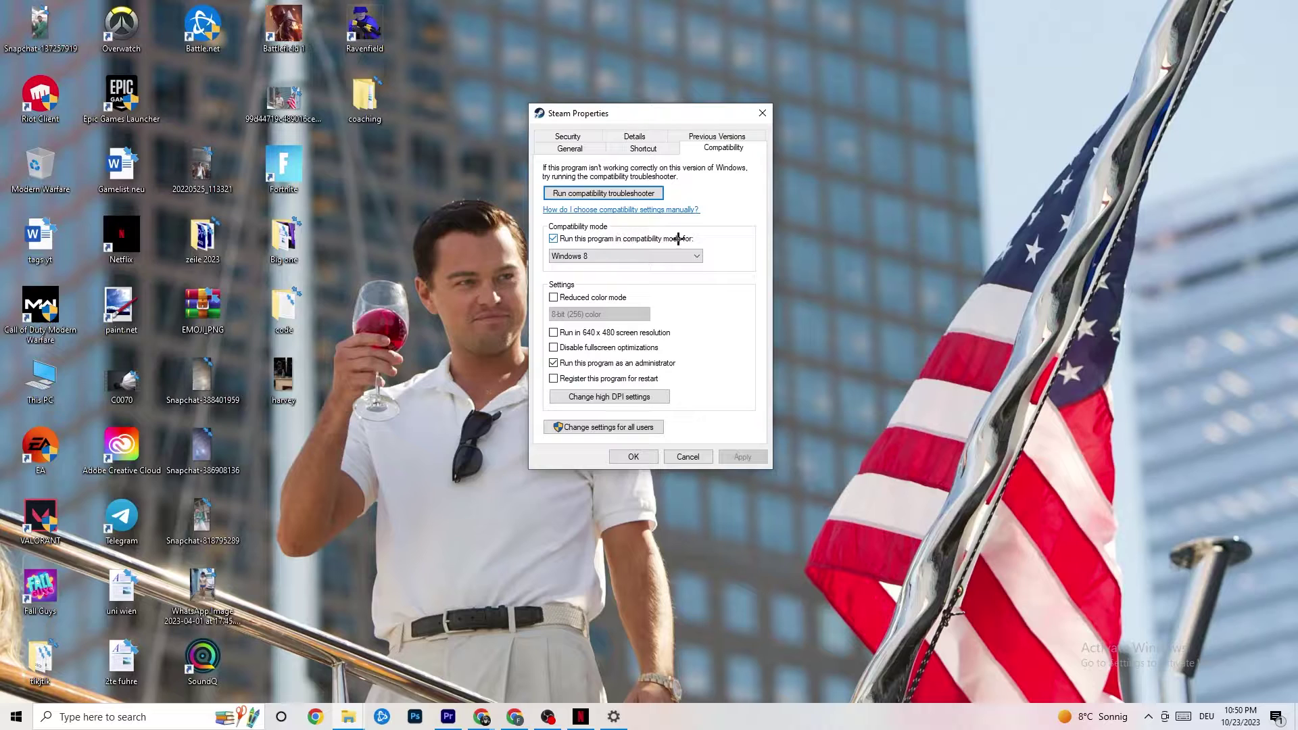
left_click(656, 254)
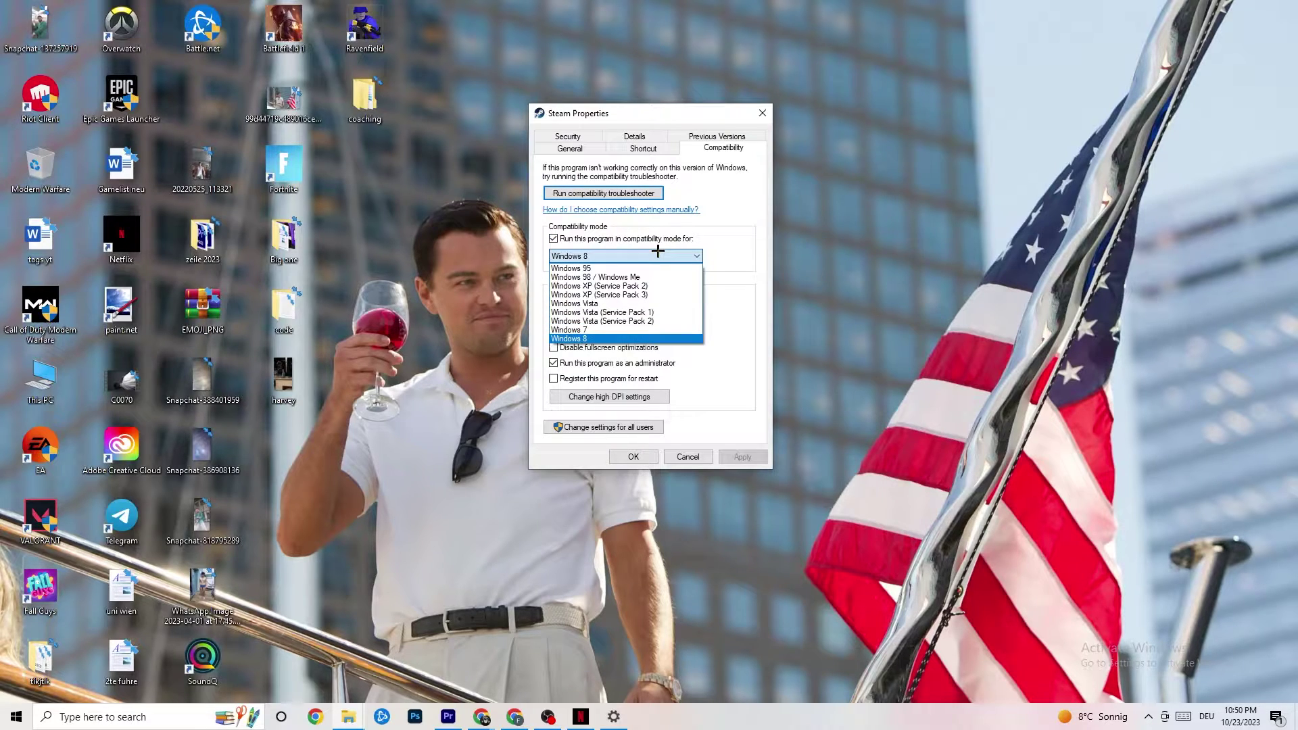
left_click(640, 338)
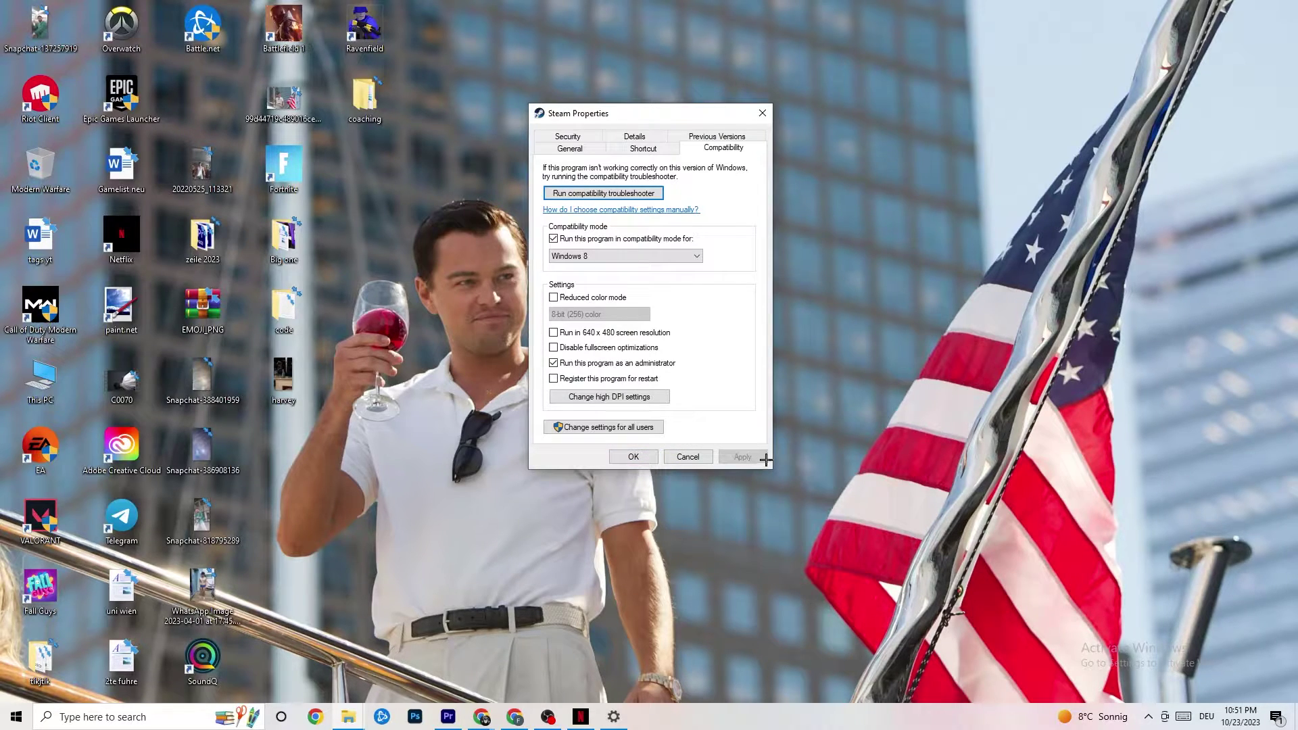
left_click(636, 458)
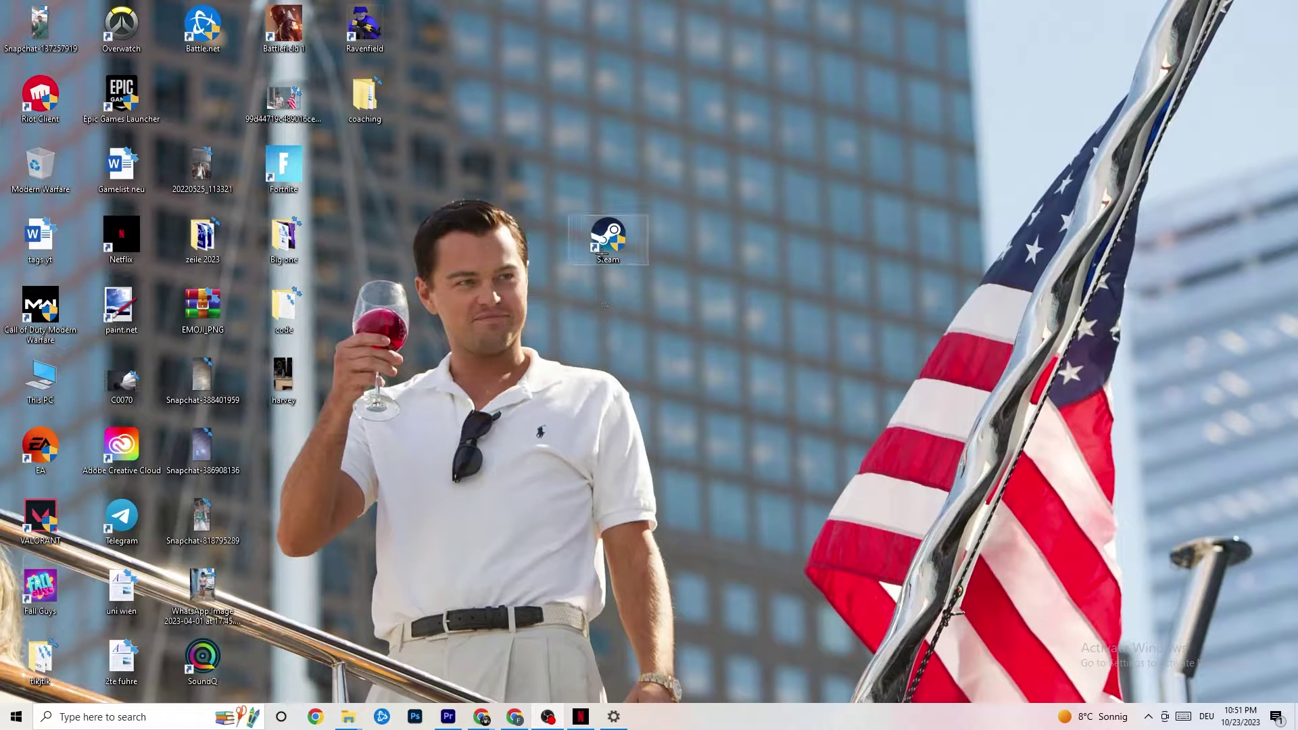
Step: Restore the minimised Settings window from the Start menu and go back to its Home page
right_click(585, 243)
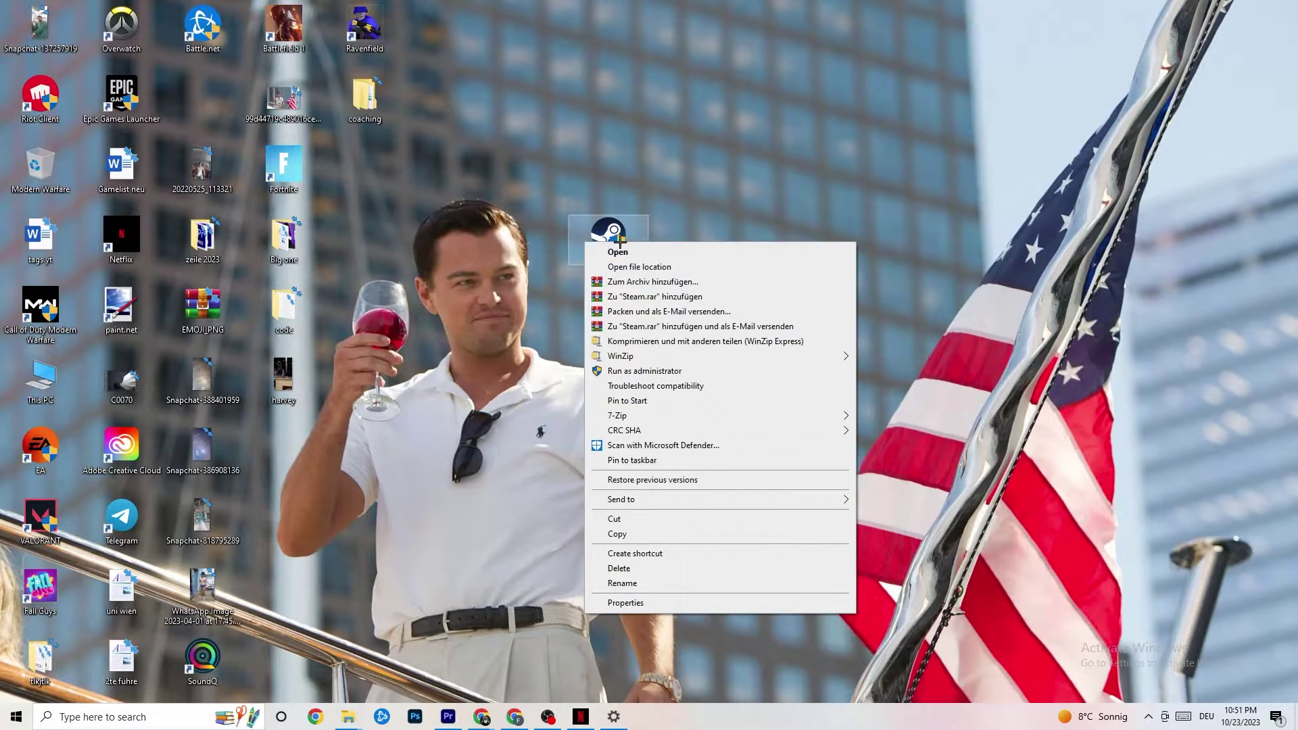
left_click(478, 298)
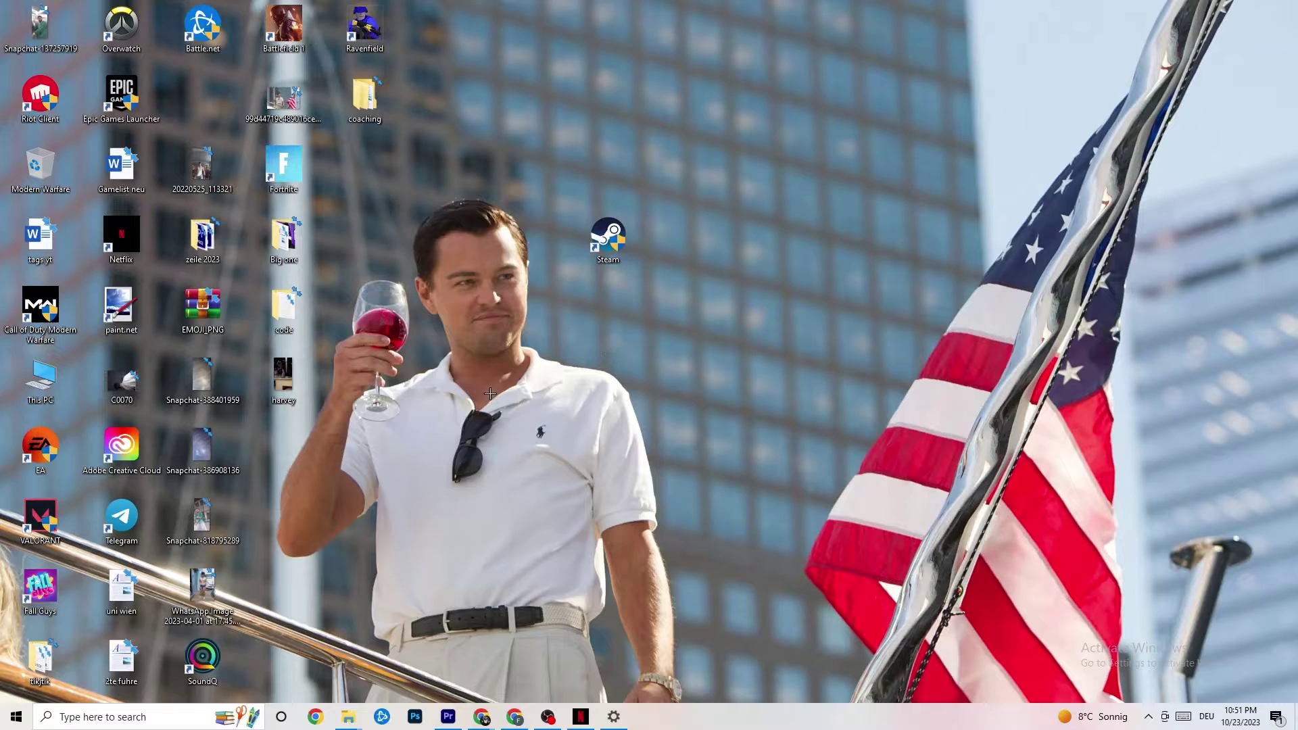
left_click(2, 726)
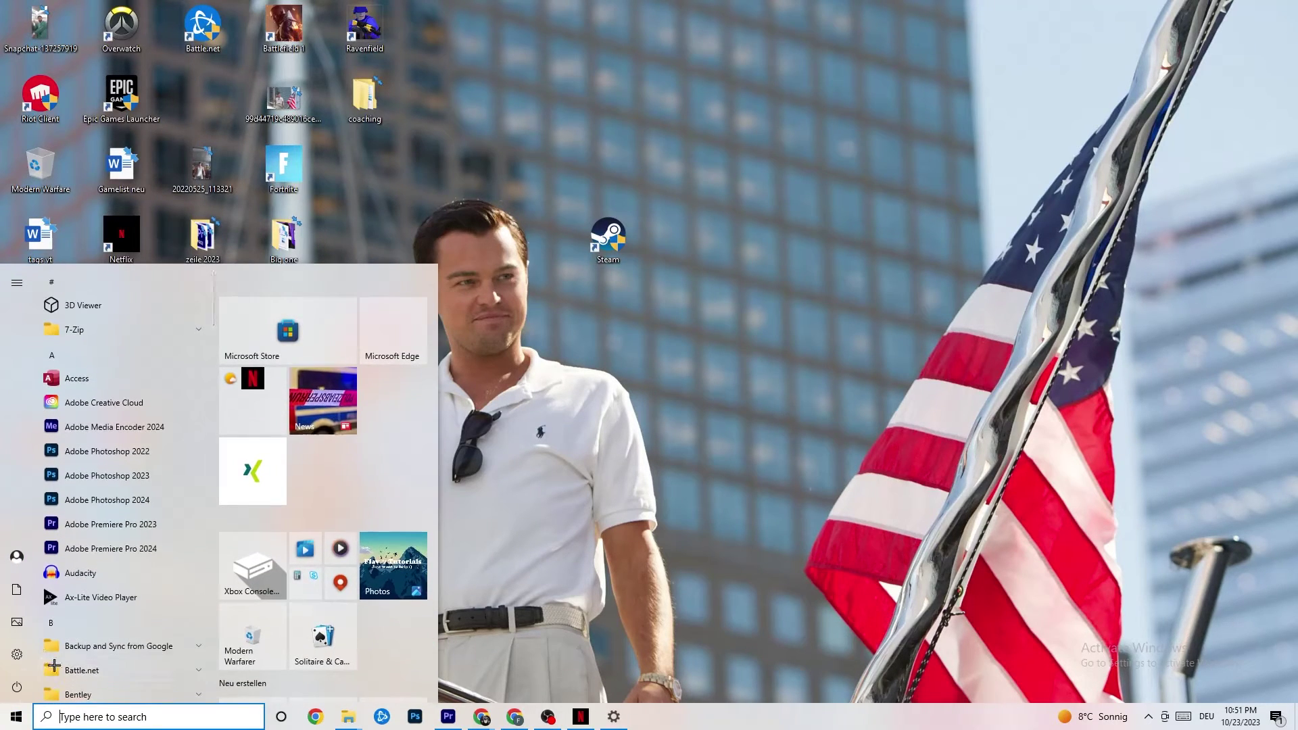
left_click(616, 714)
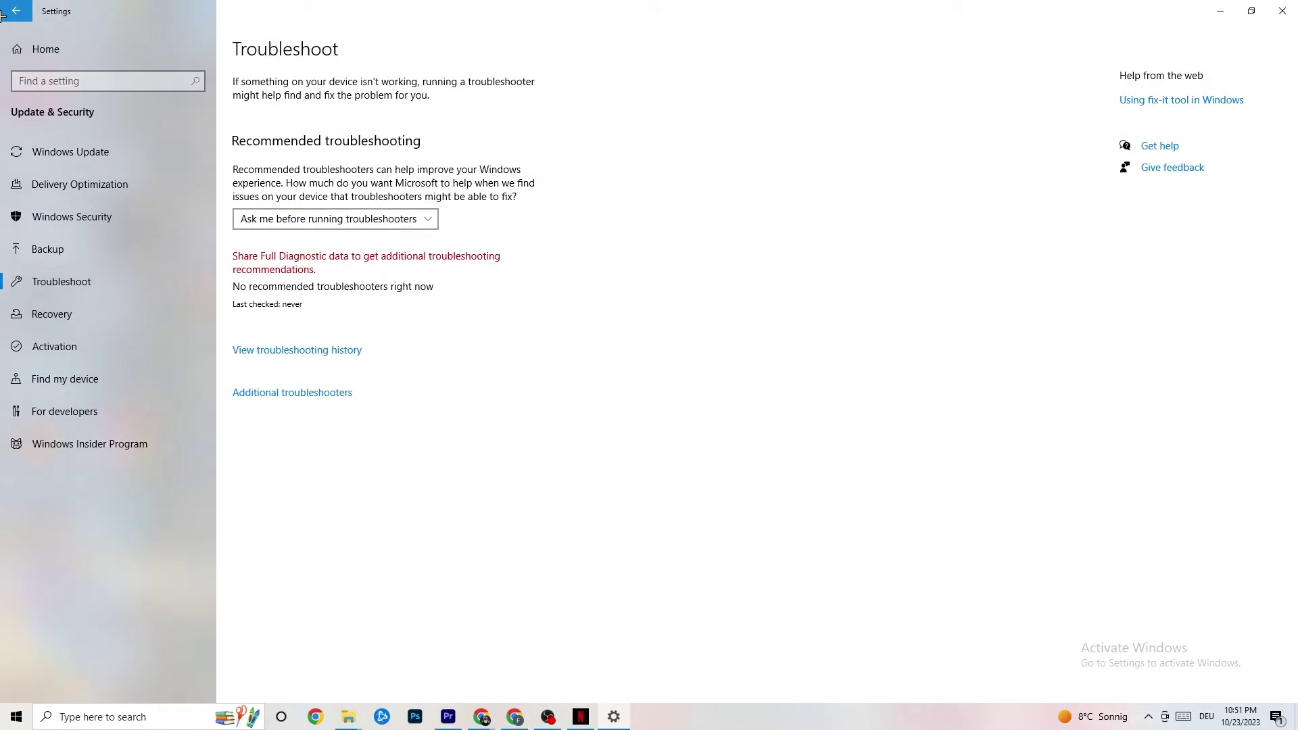
left_click(44, 46)
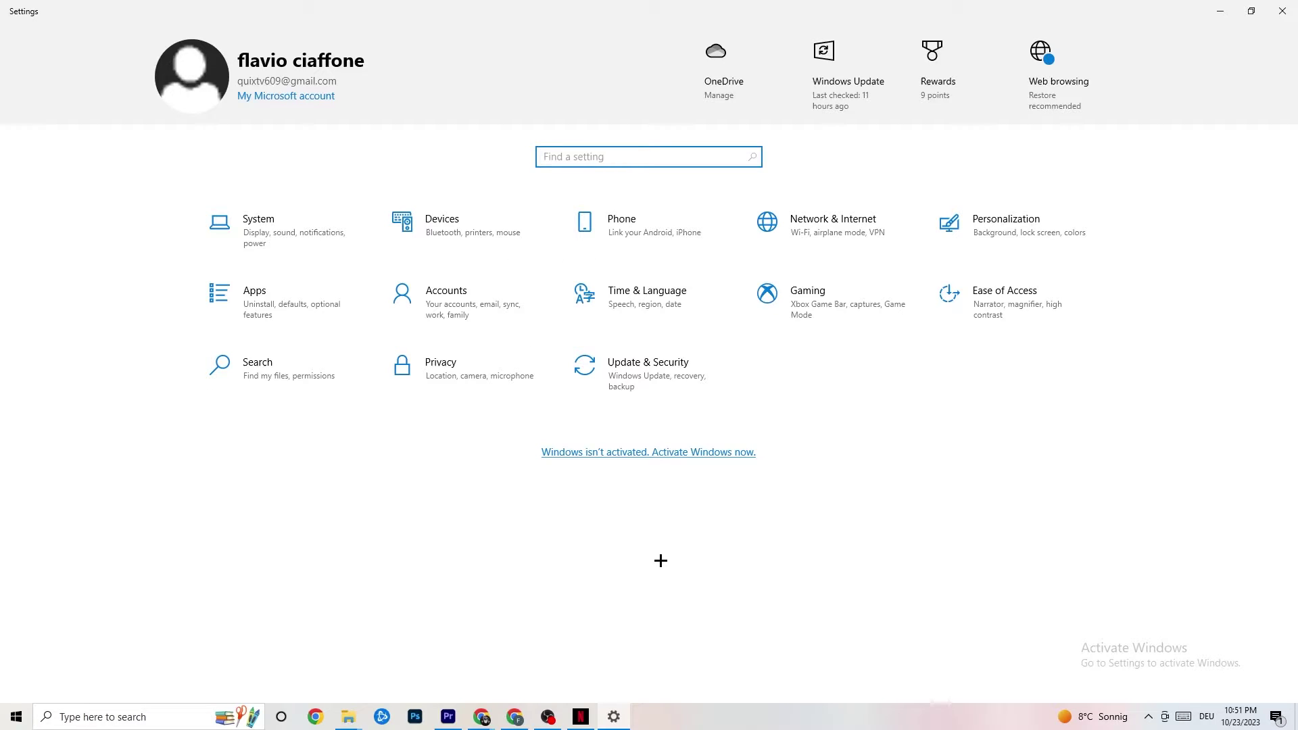
Step: Confirm System display scaling stays at 100%, then go to the Power & sleep page
left_click(308, 248)
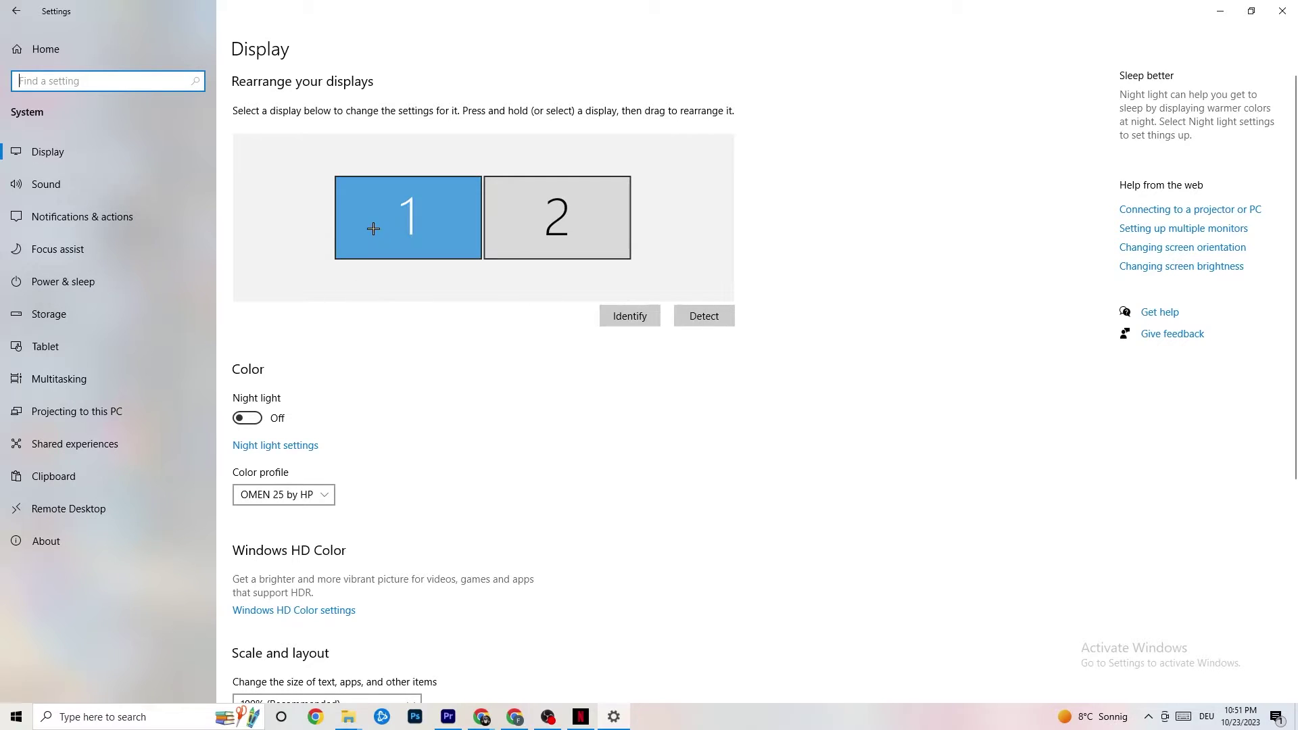
scroll(374, 227, "down", 4)
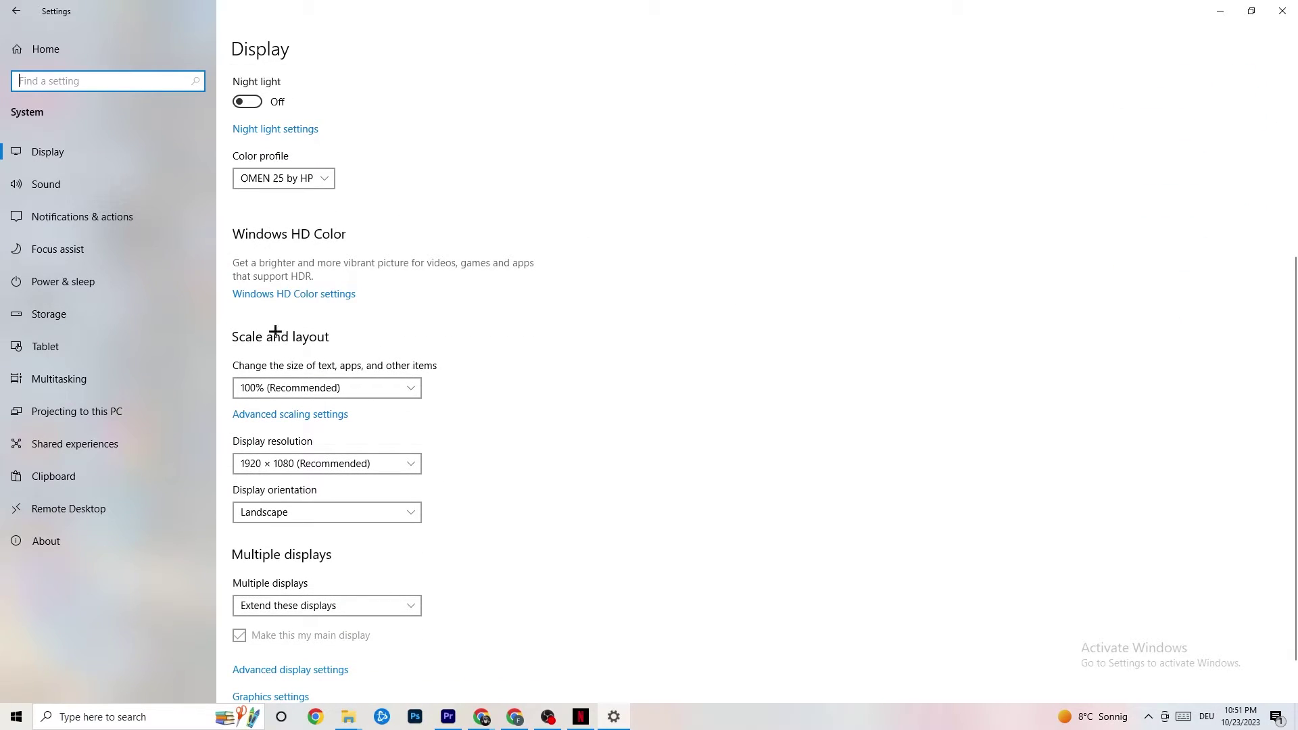
left_click(528, 370)
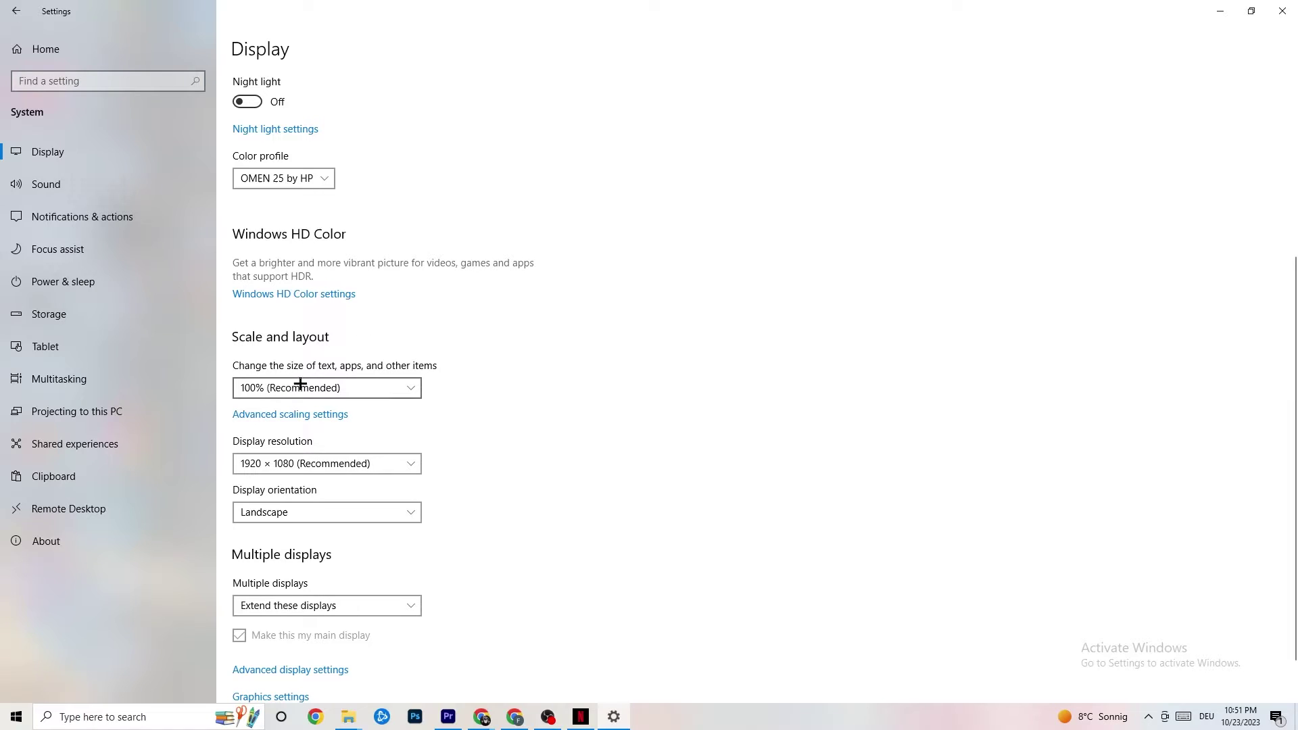
left_click(397, 379)
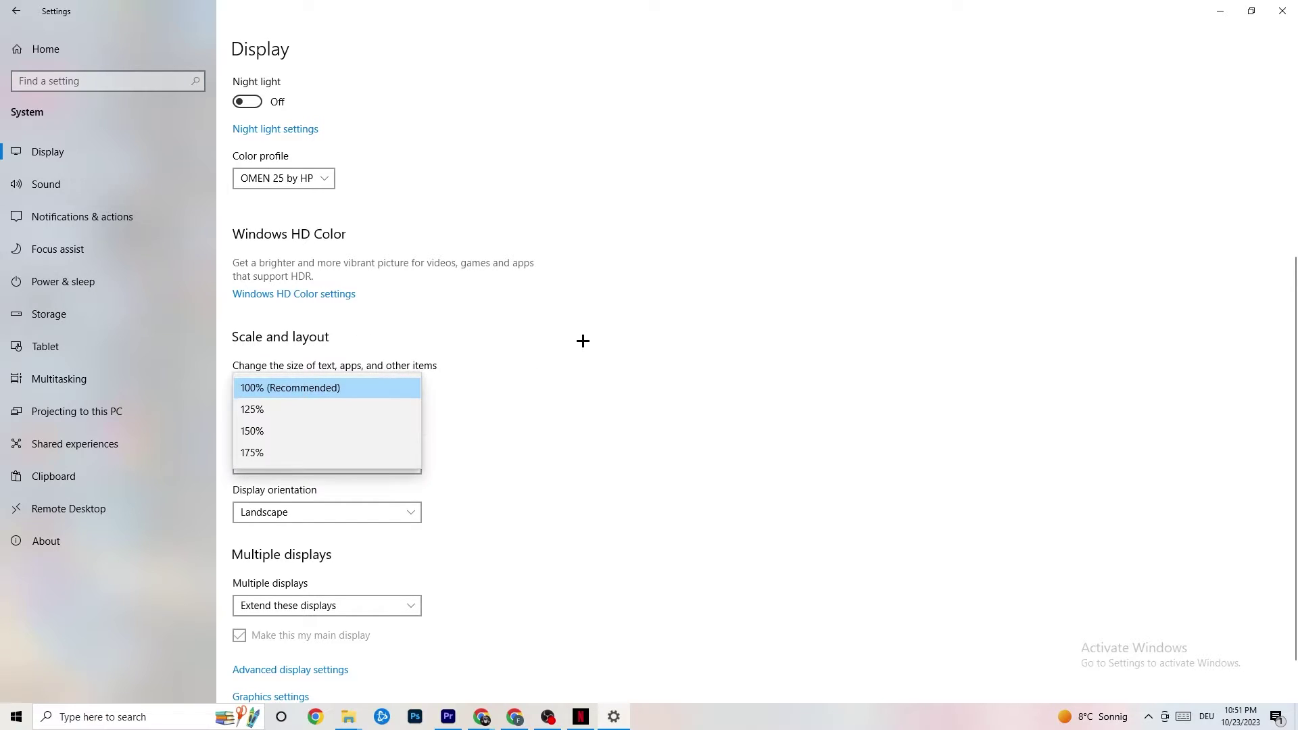
left_click(589, 330)
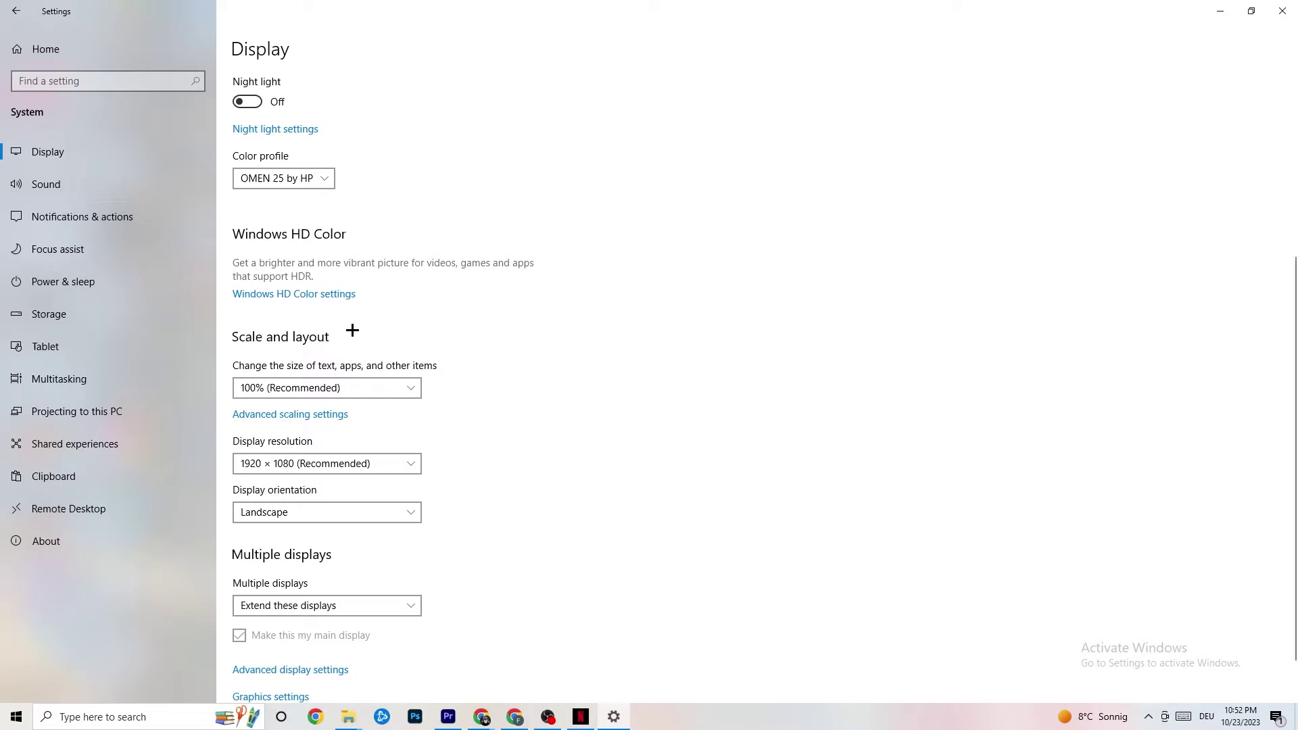
left_click(86, 279)
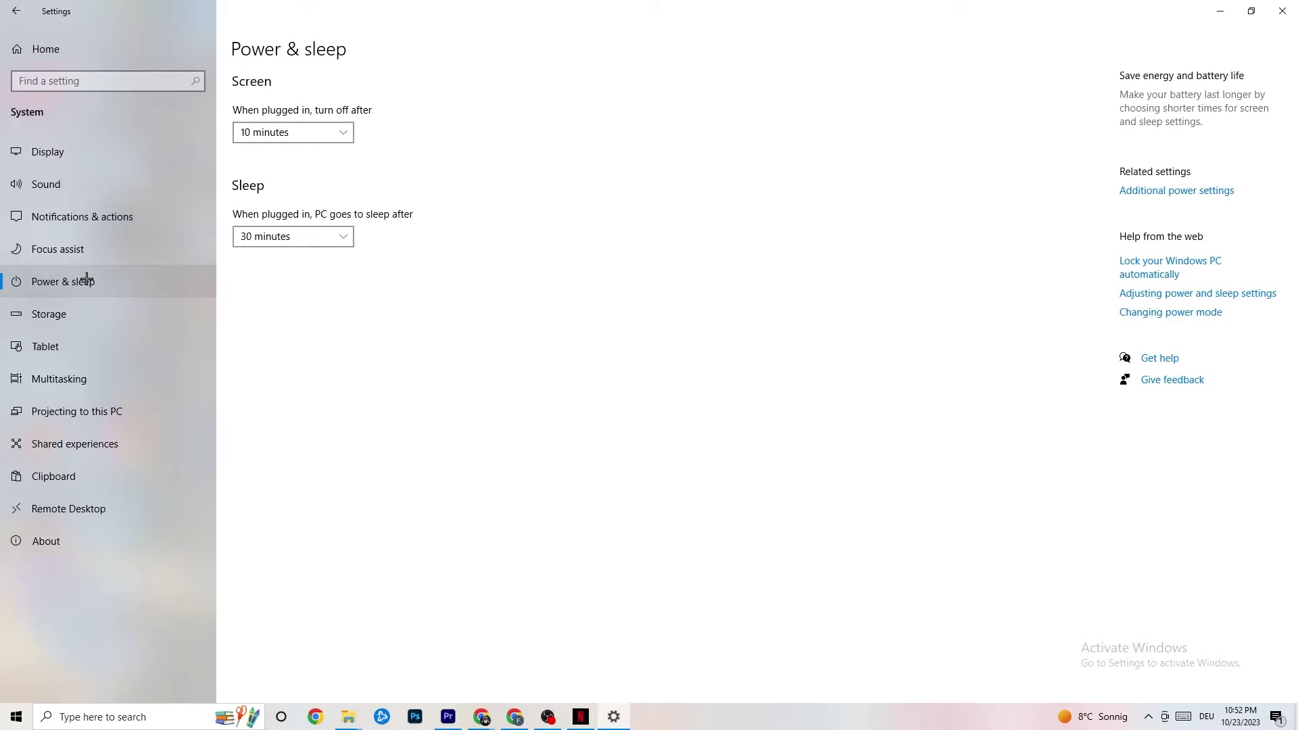
left_click(1188, 191)
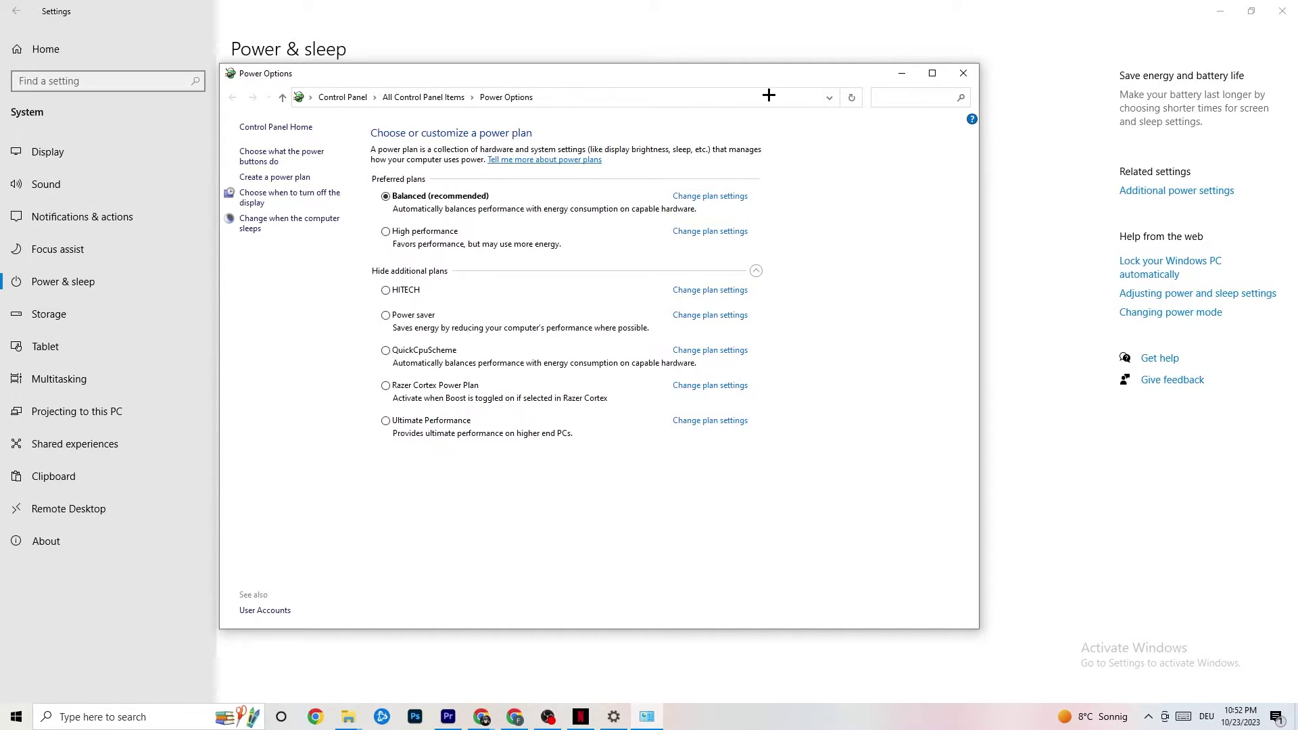
left_click(963, 73)
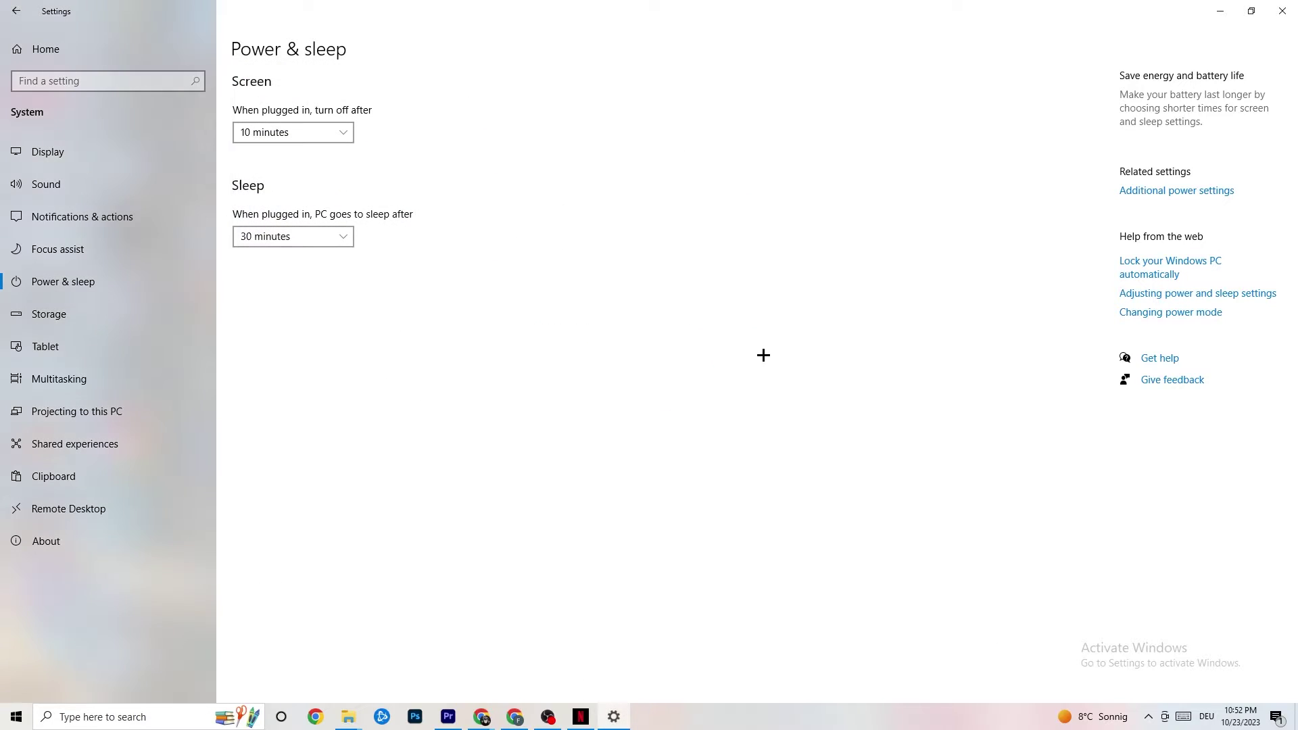
Step: In System > Storage, confirm Storage Sense runs Every week, then return to the Storage page
left_click(81, 316)
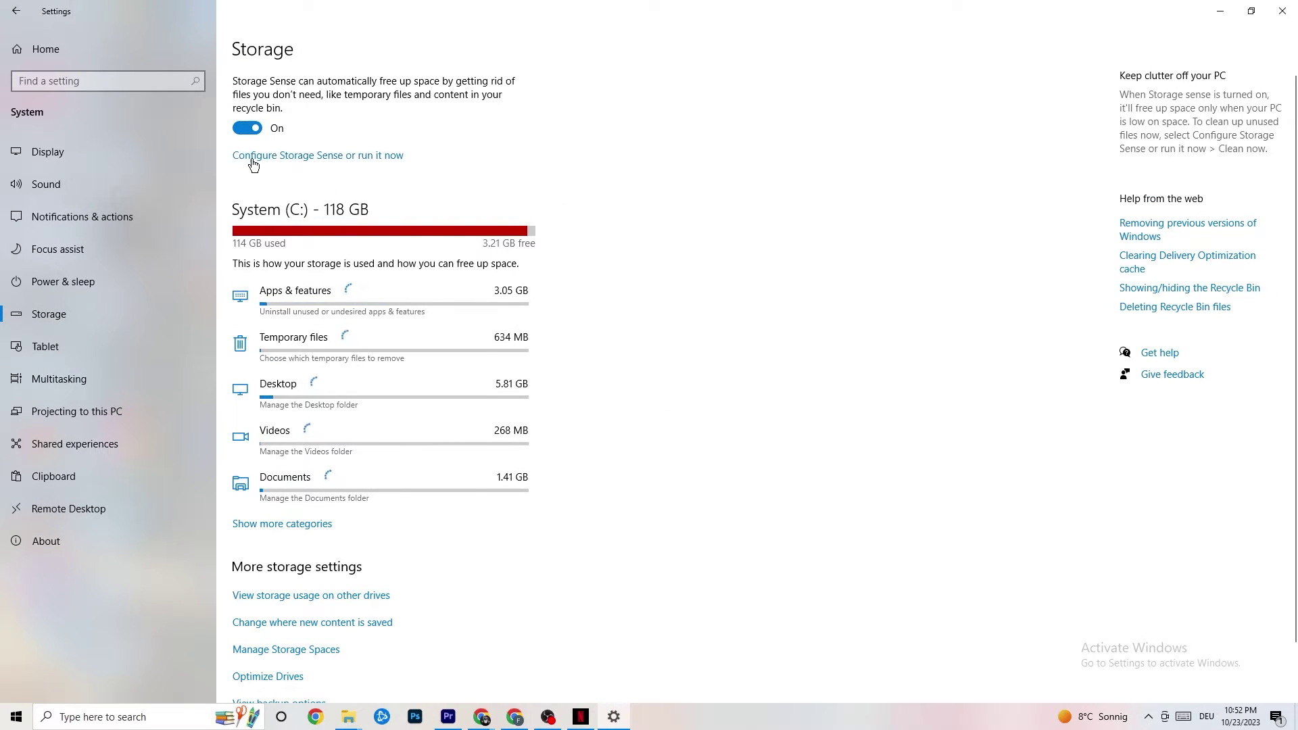
left_click(362, 151)
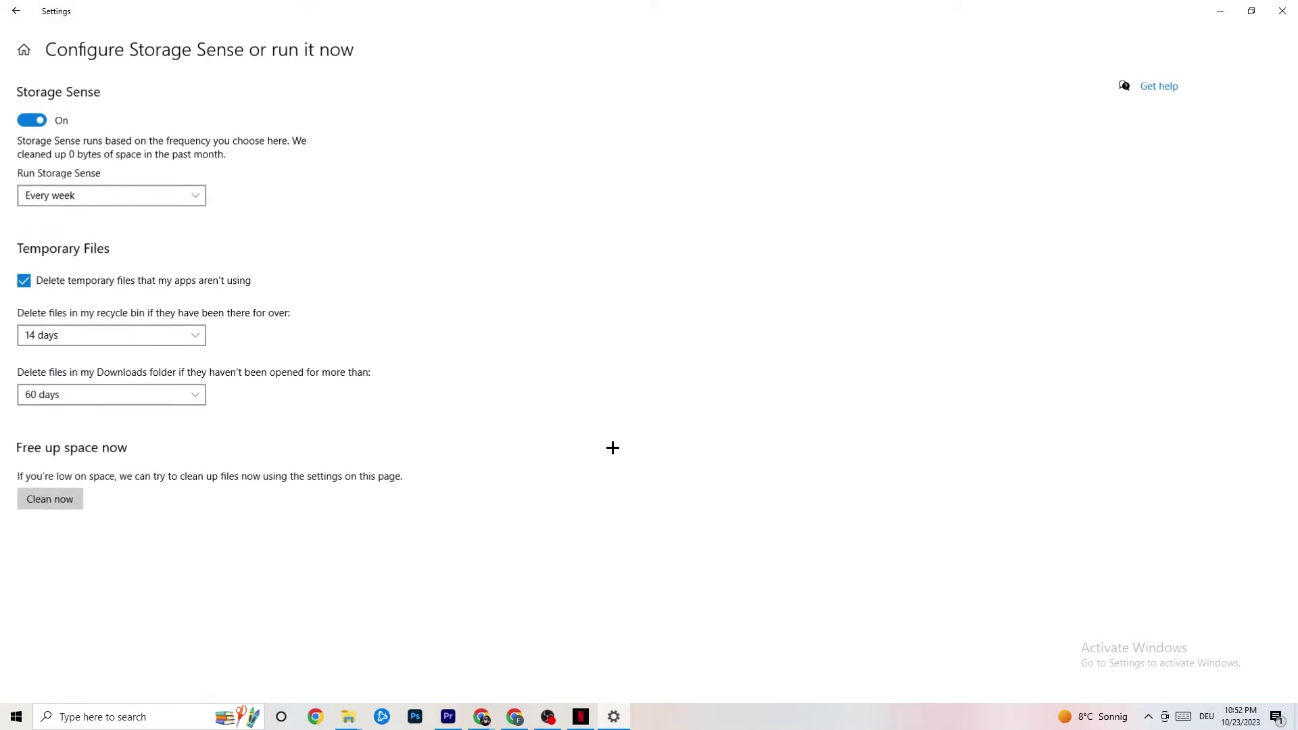
left_click(159, 201)
left_click(369, 121)
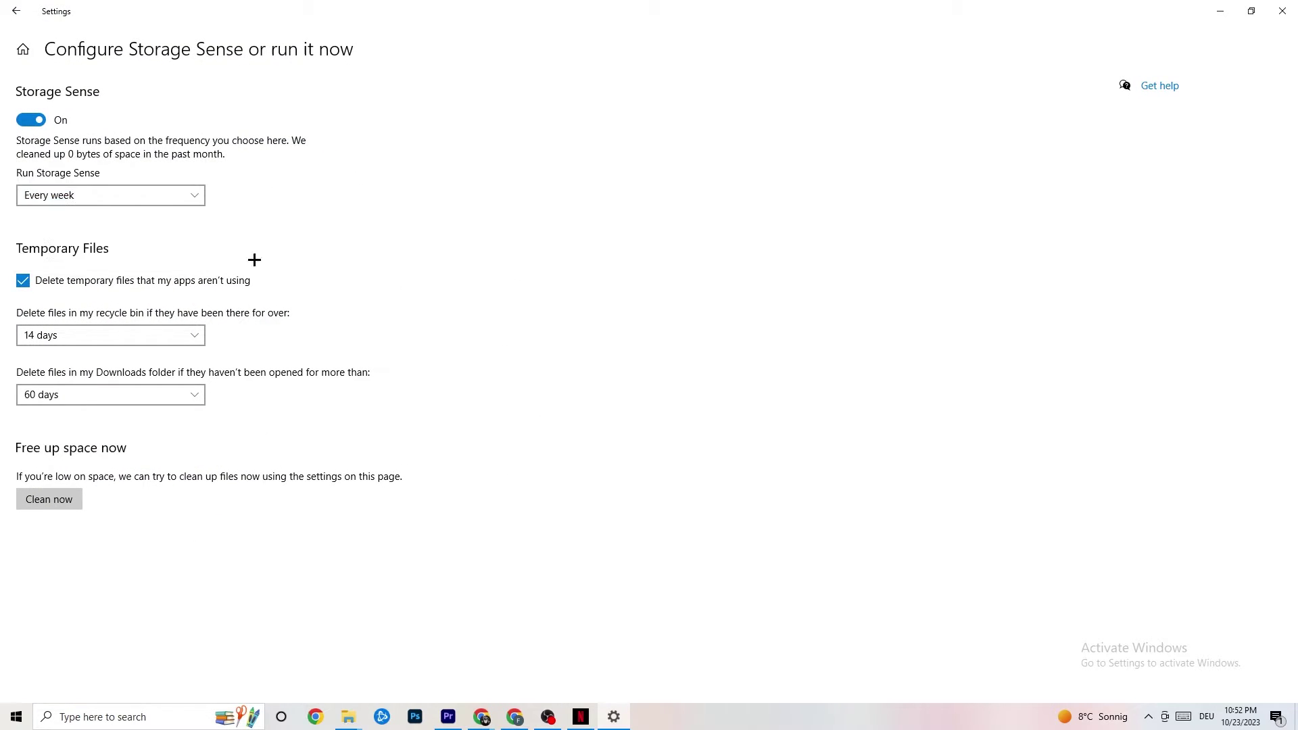
left_click(92, 195)
left_click(233, 152)
left_click(16, 11)
Step: Check that Gaming > Game Mode is On, then close the Settings window
left_click(15, 11)
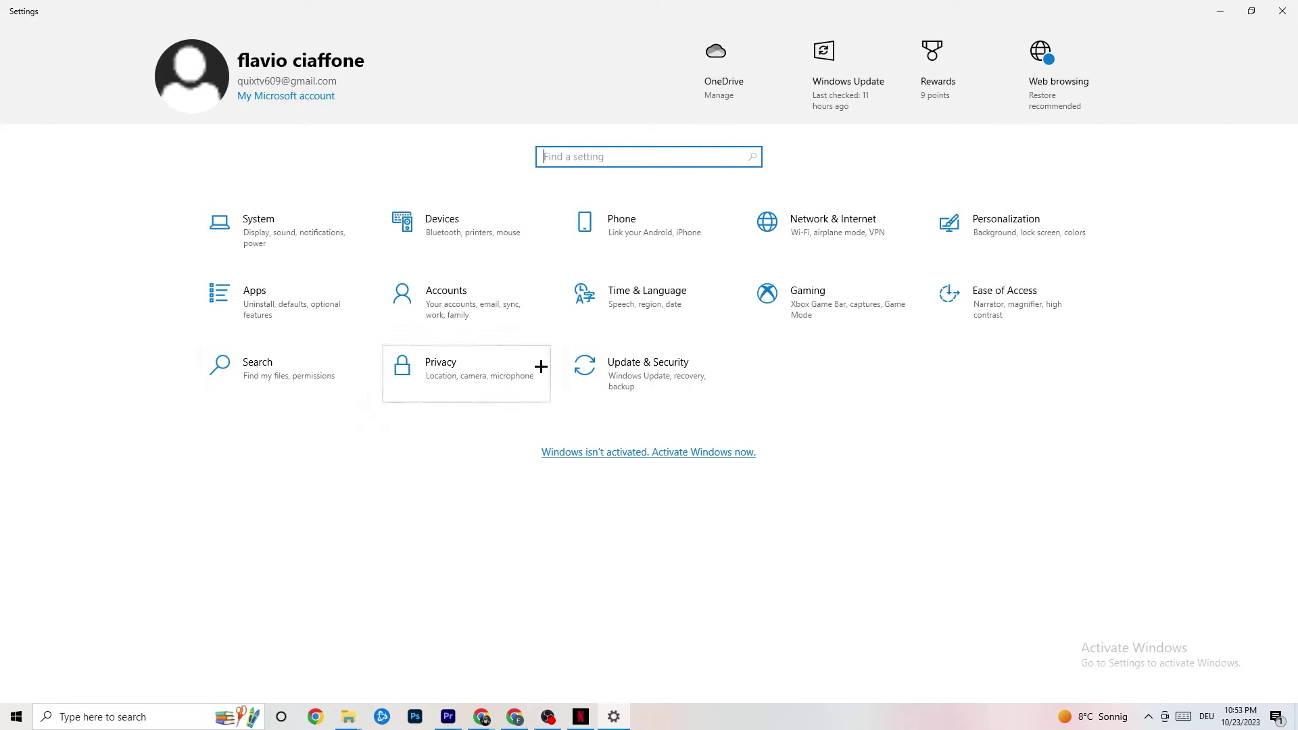
left_click(835, 307)
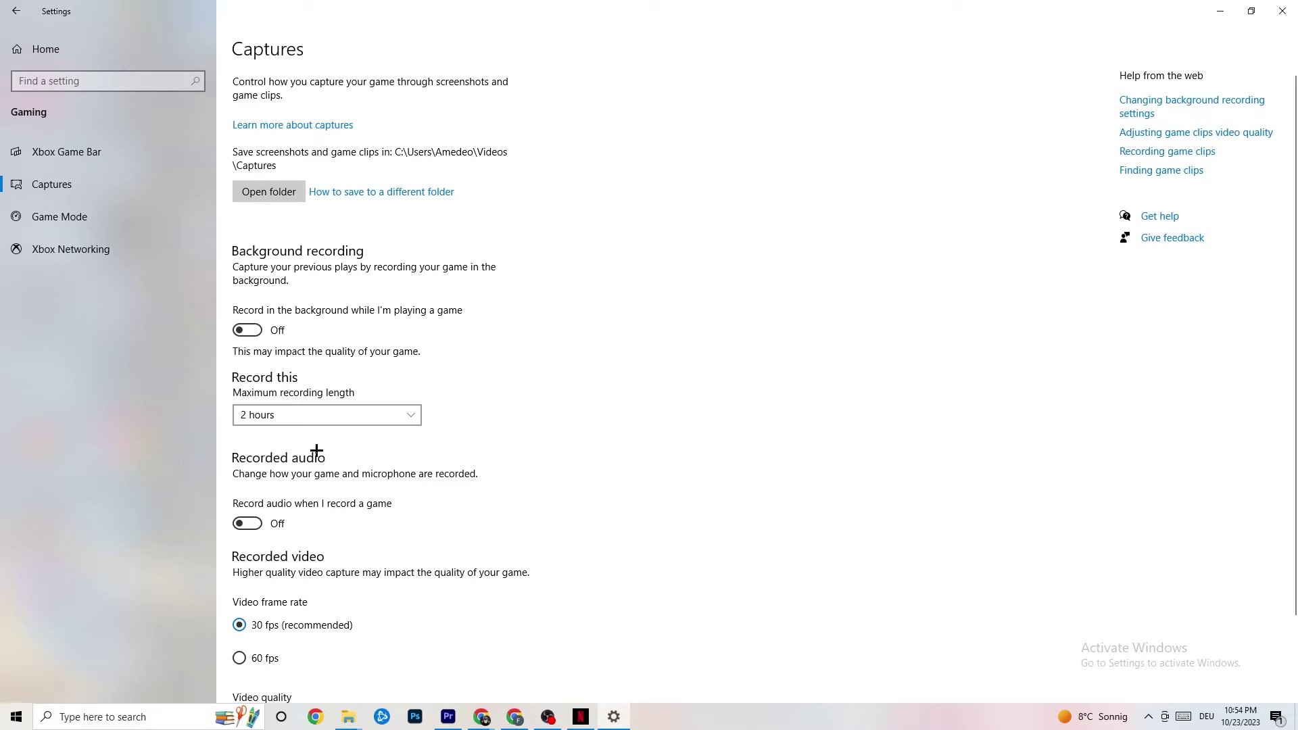
left_click(64, 216)
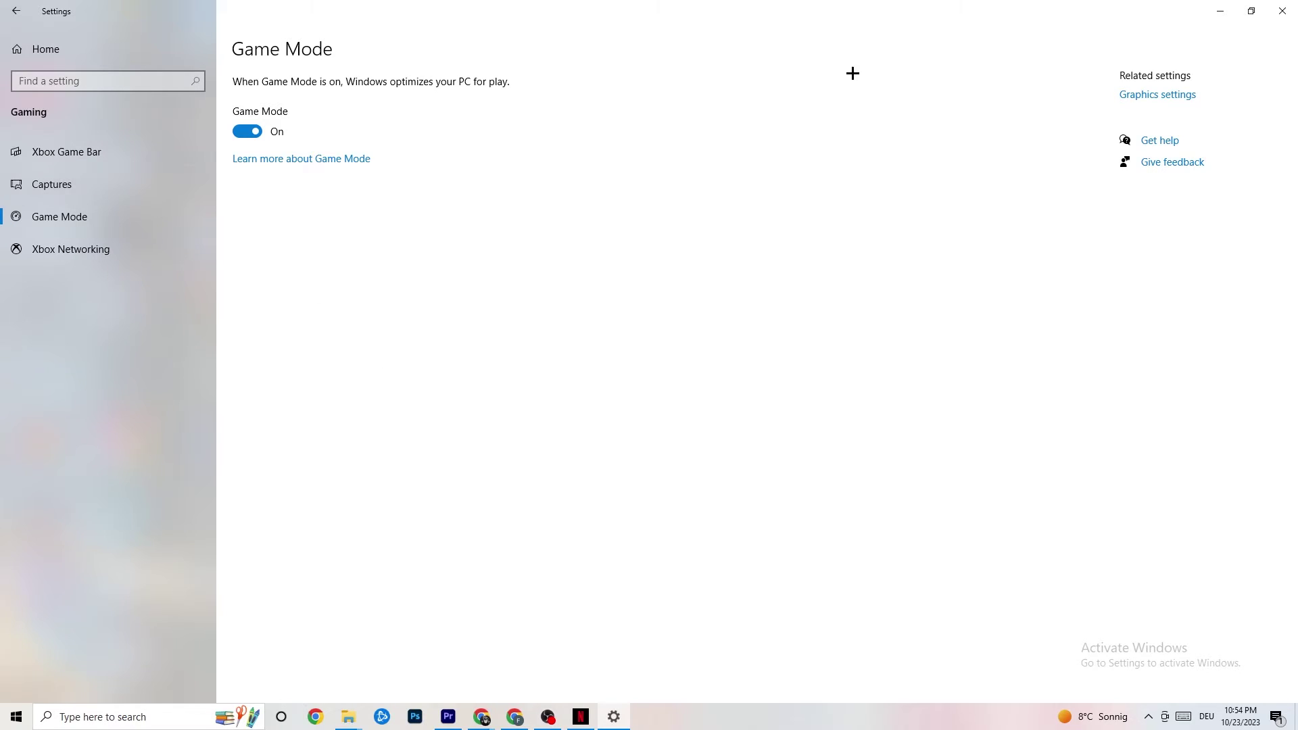
left_click(1283, 11)
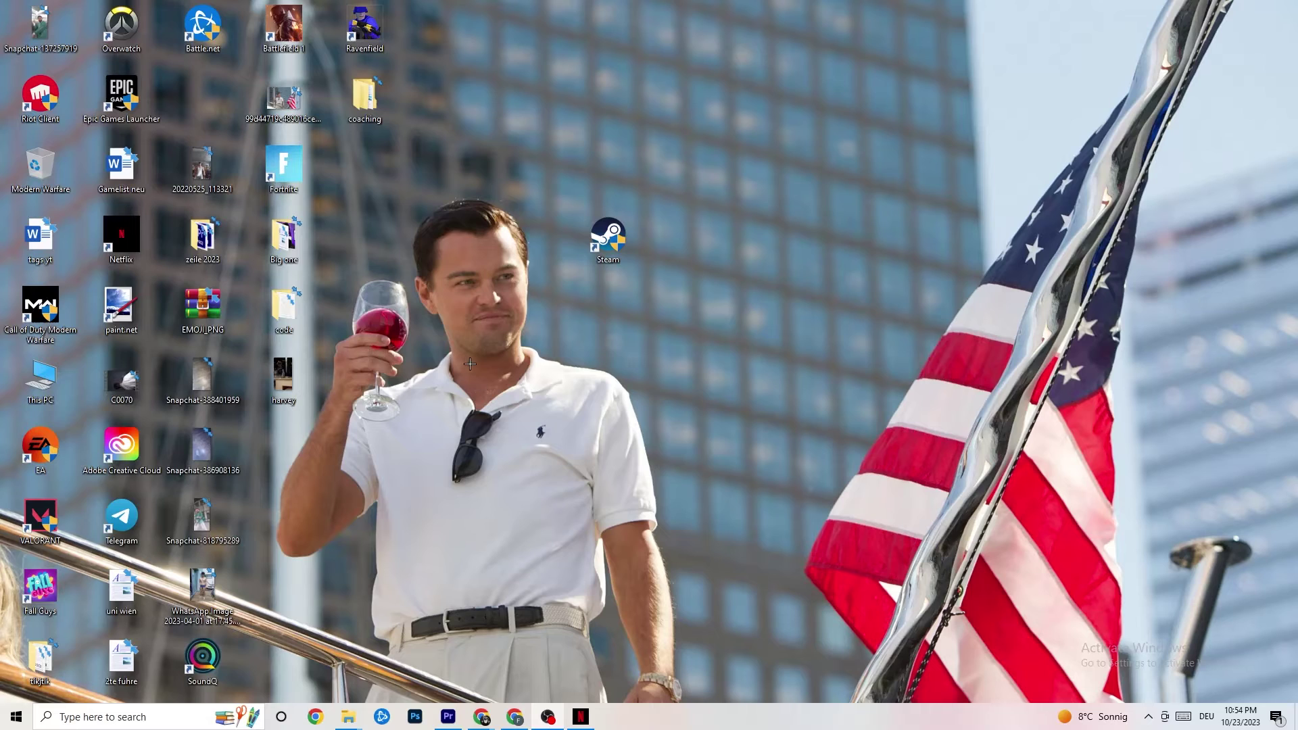
Step: Launch Task Manager from the taskbar, expand it to More details, and review the Processes list
right_click(664, 727)
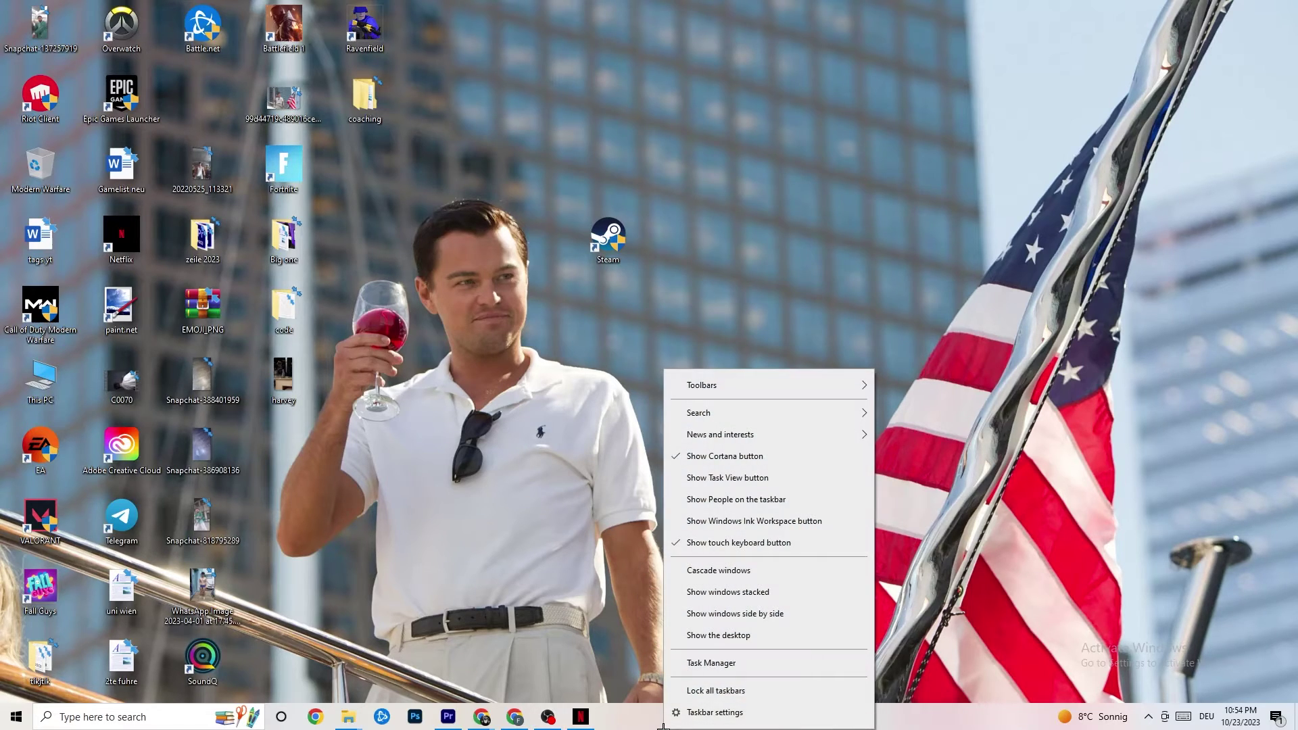
left_click(704, 665)
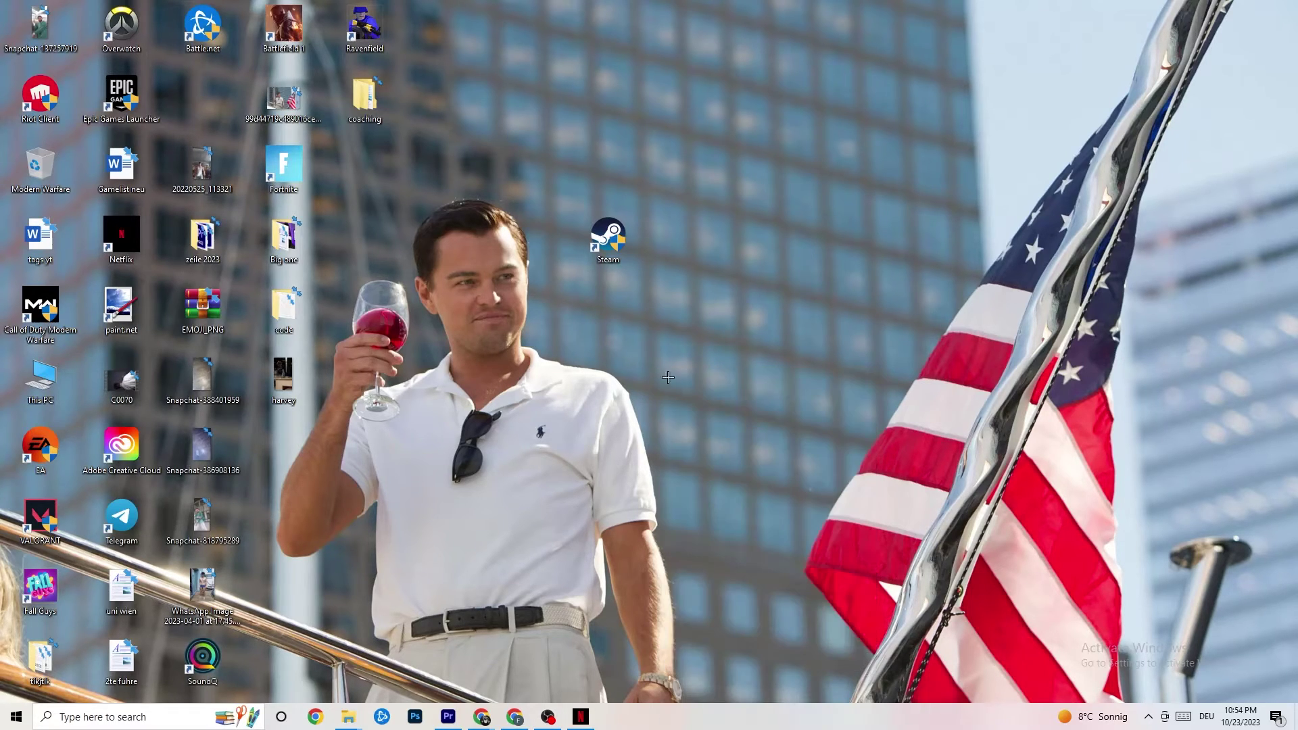
left_click(743, 42)
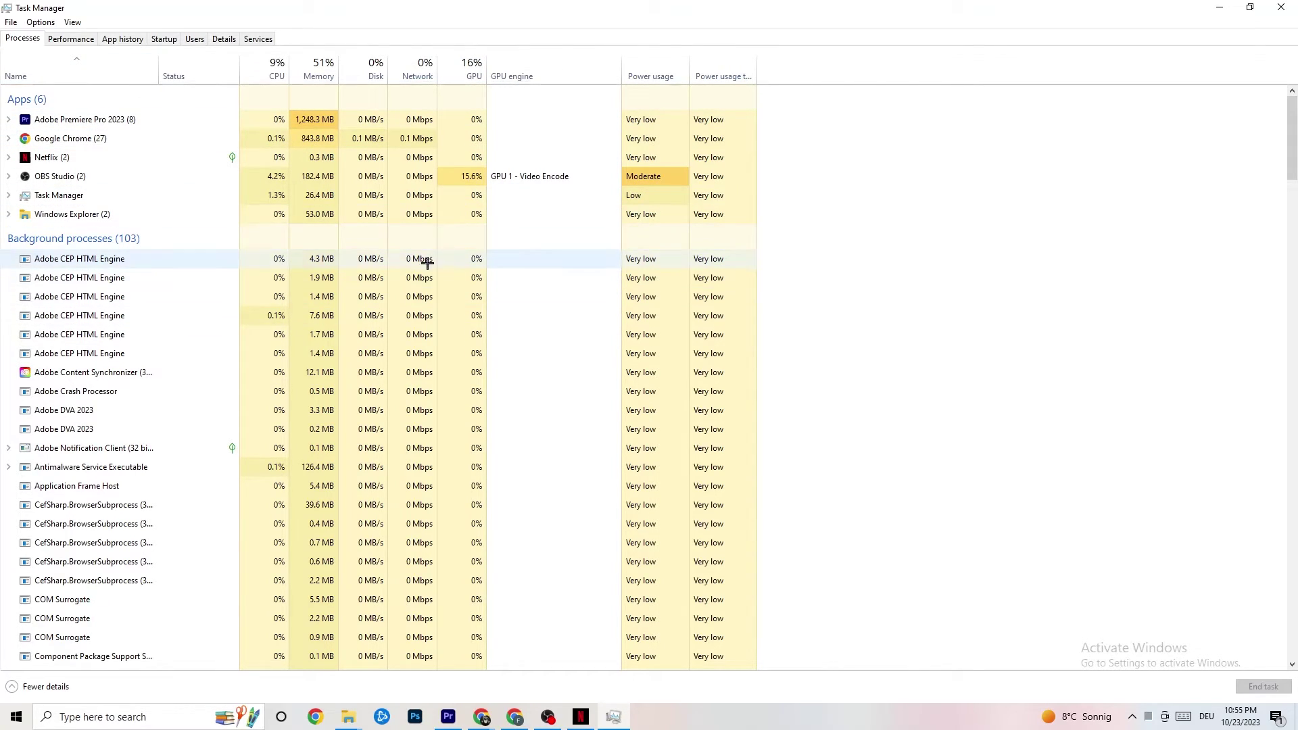
scroll(264, 474, "down", 7)
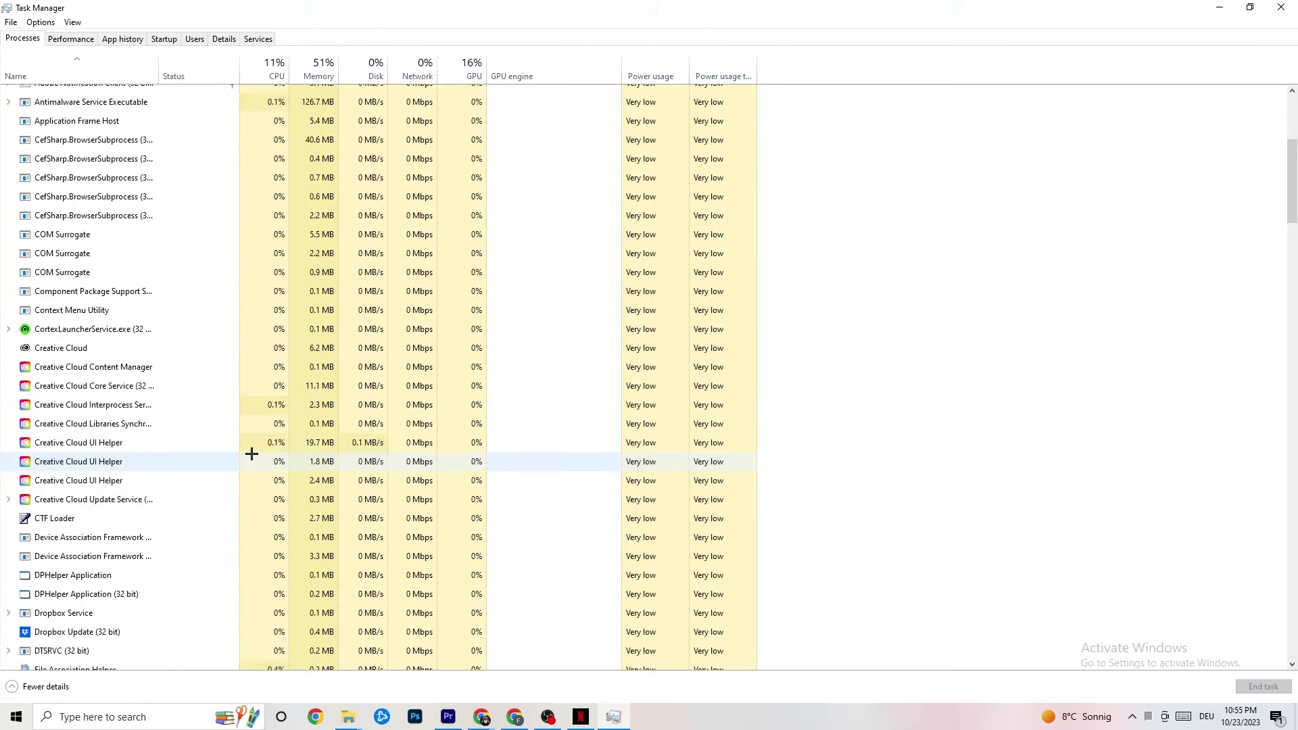
scroll(252, 453, "up", 7)
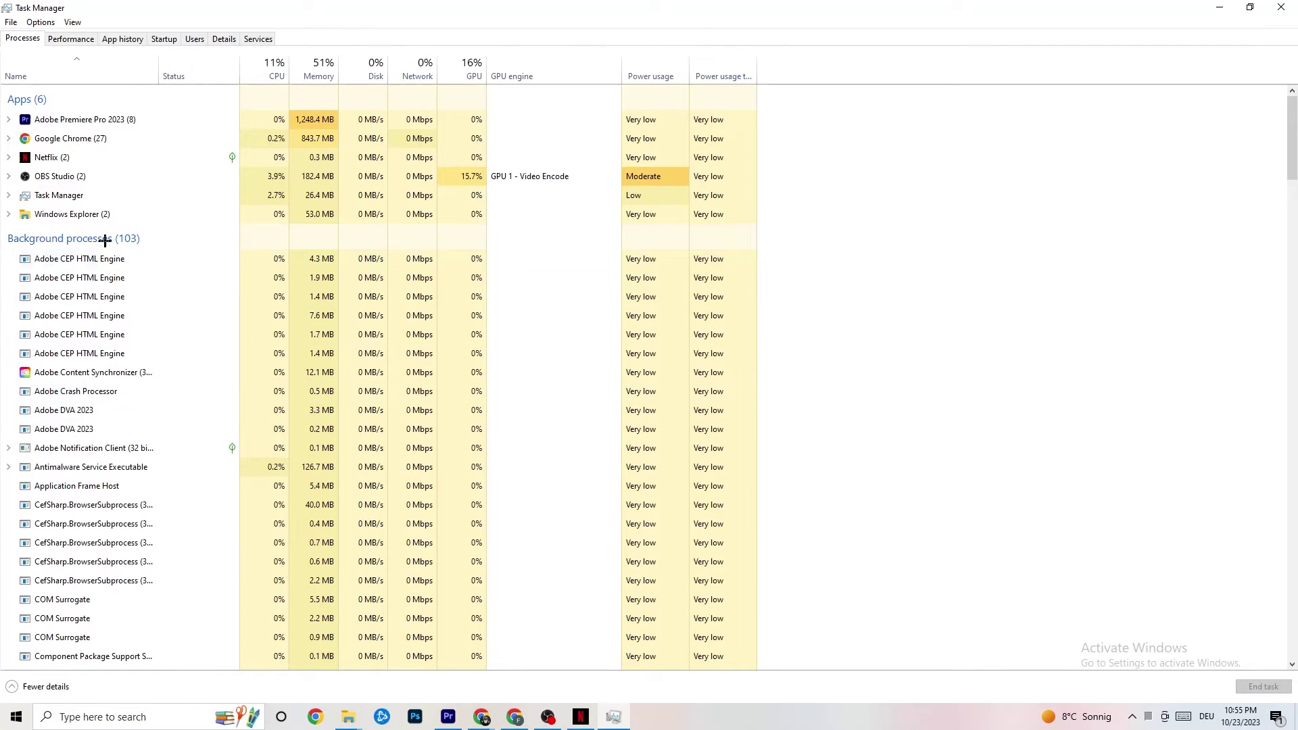
right_click(83, 157)
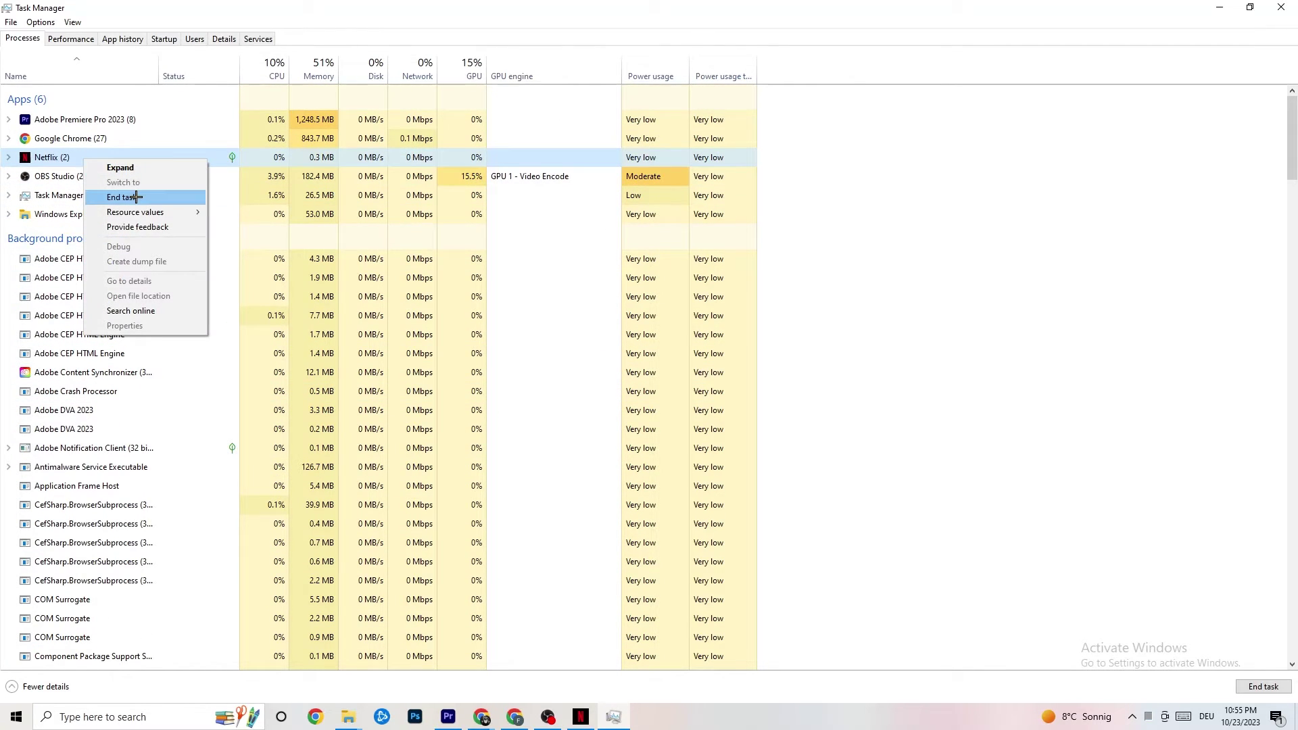
left_click(964, 218)
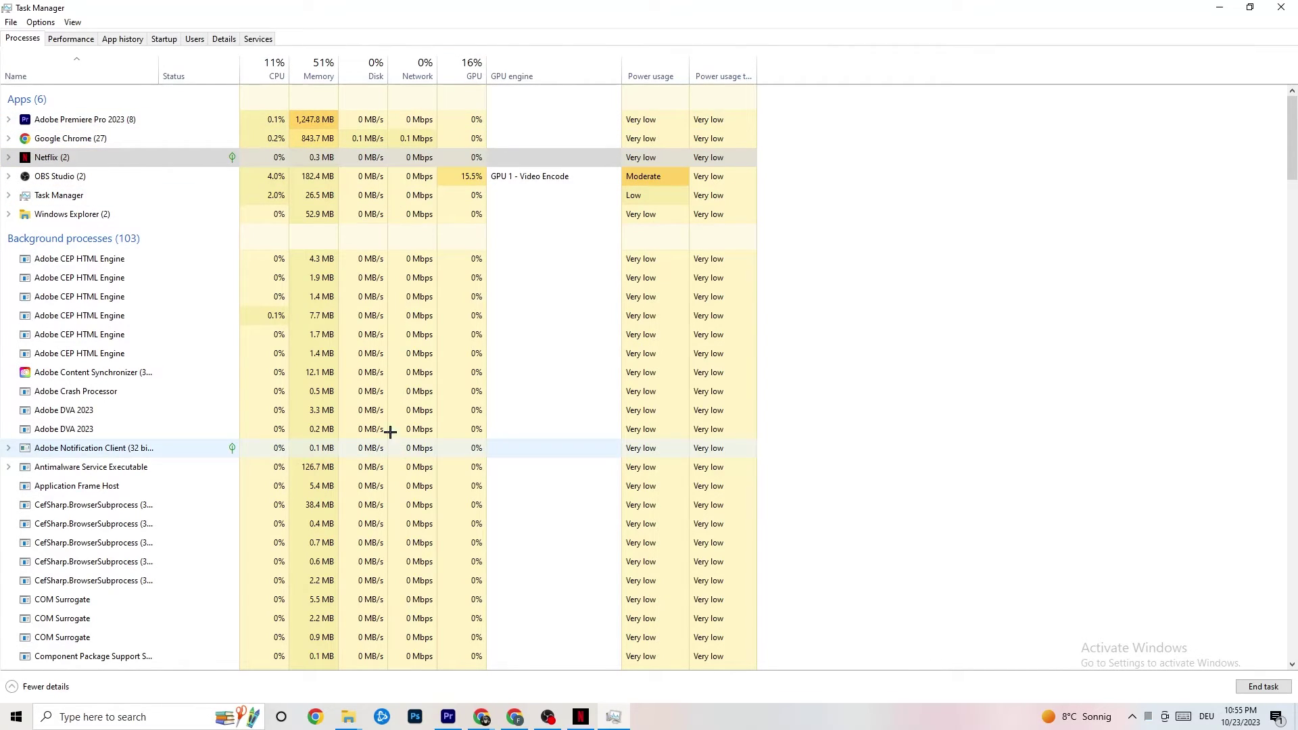
Step: Inspect Adobe Premiere Pro's Set priority options on the Details tab, then view the Startup list
left_click(213, 41)
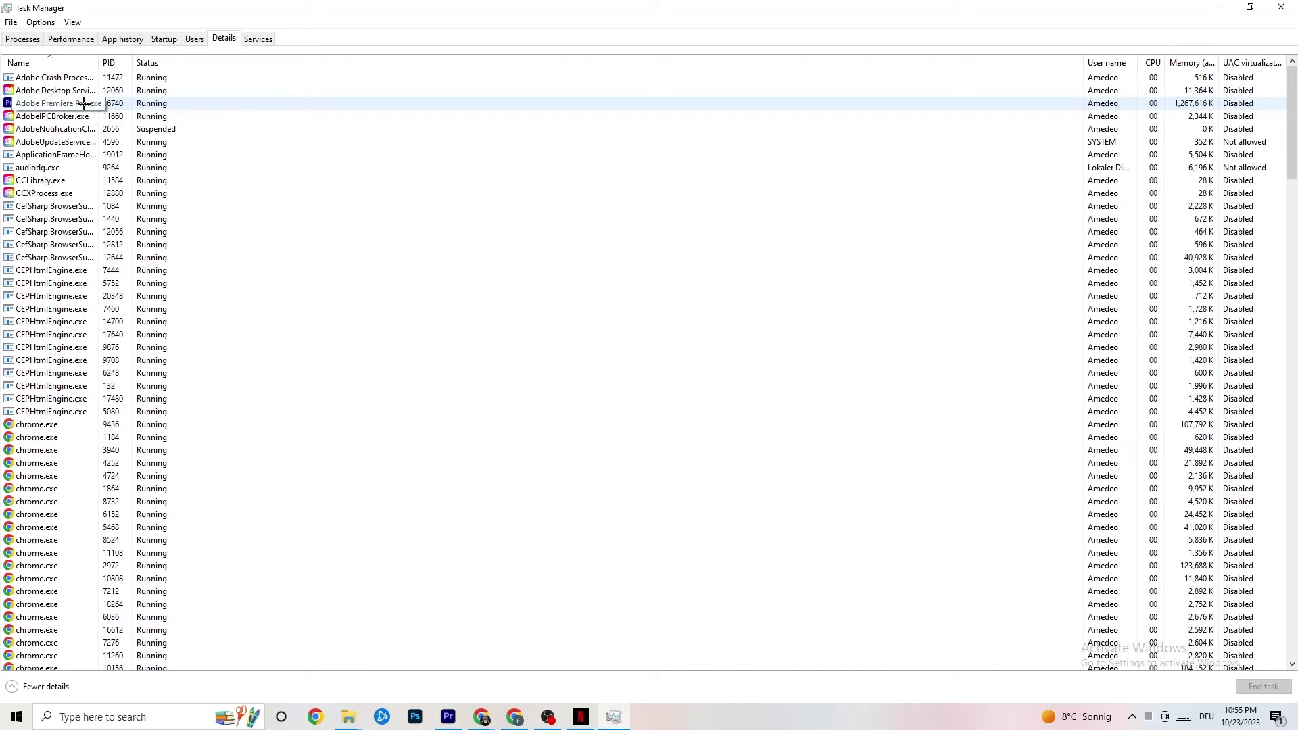
right_click(128, 106)
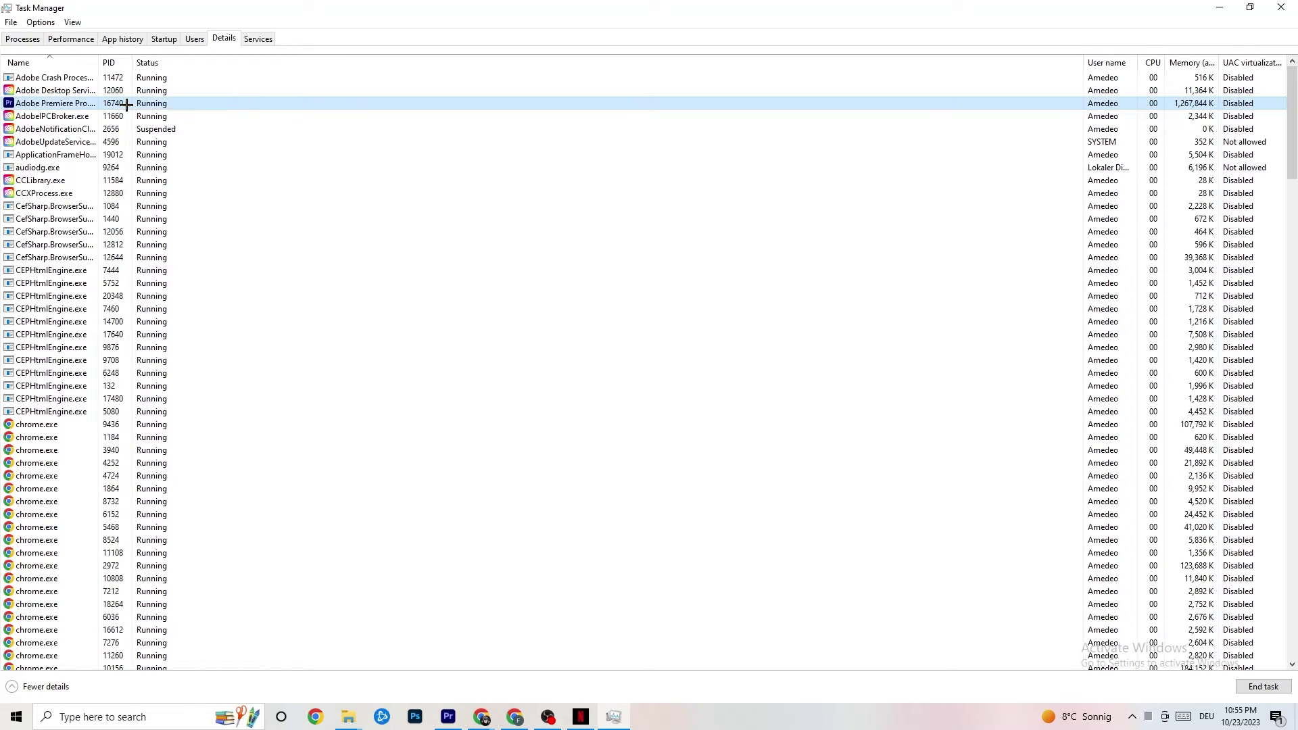
mouse_move(199, 163)
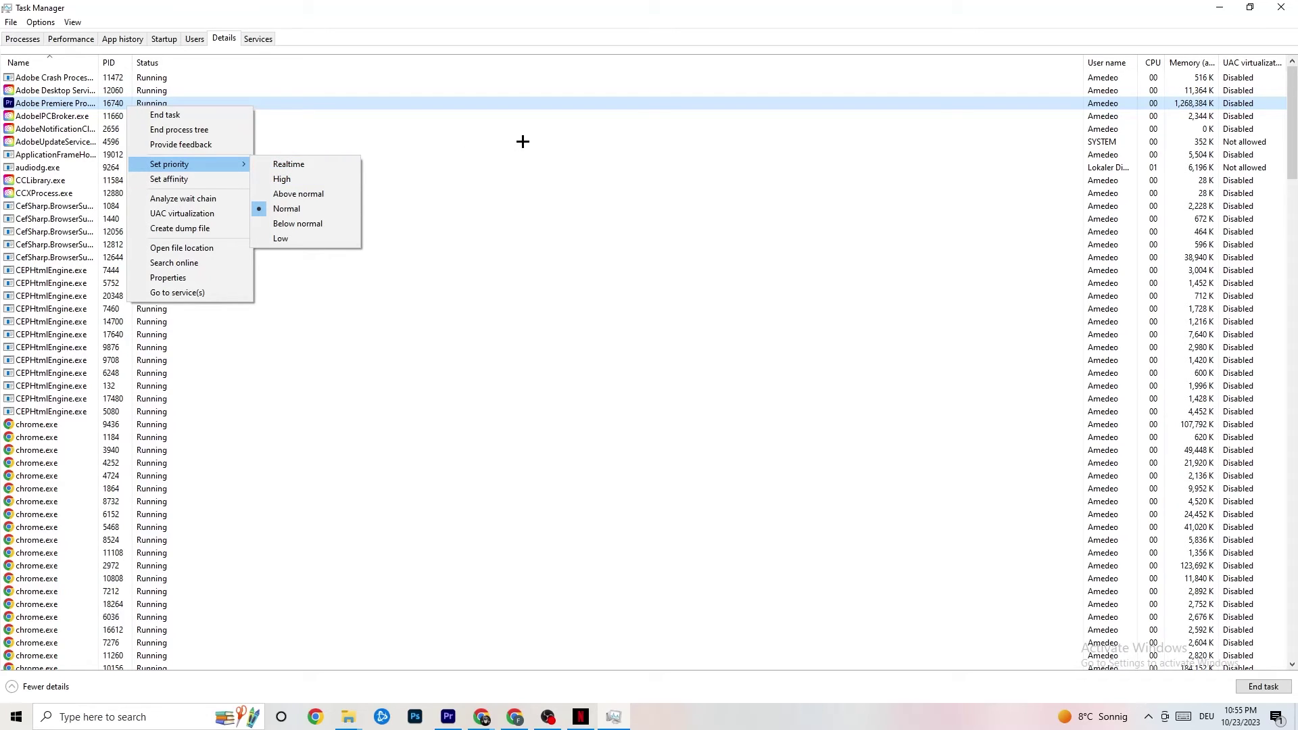
left_click(215, 165)
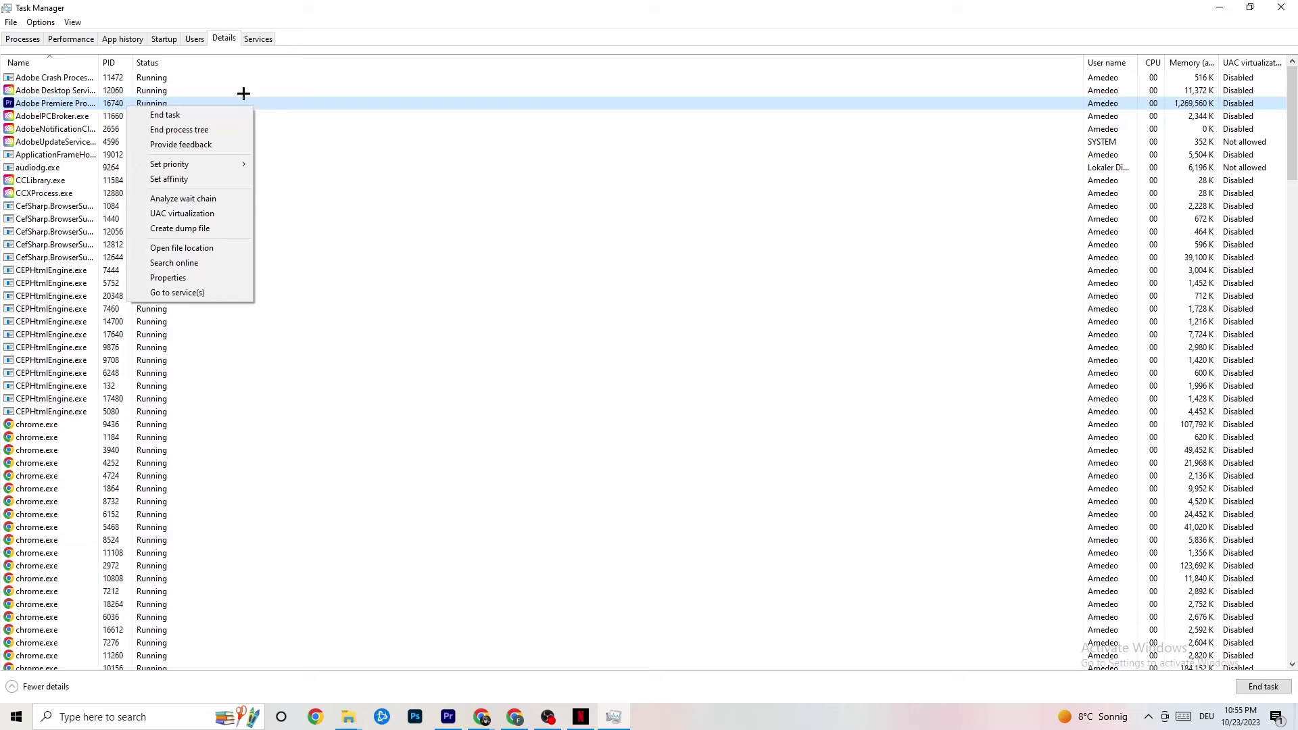
left_click(161, 40)
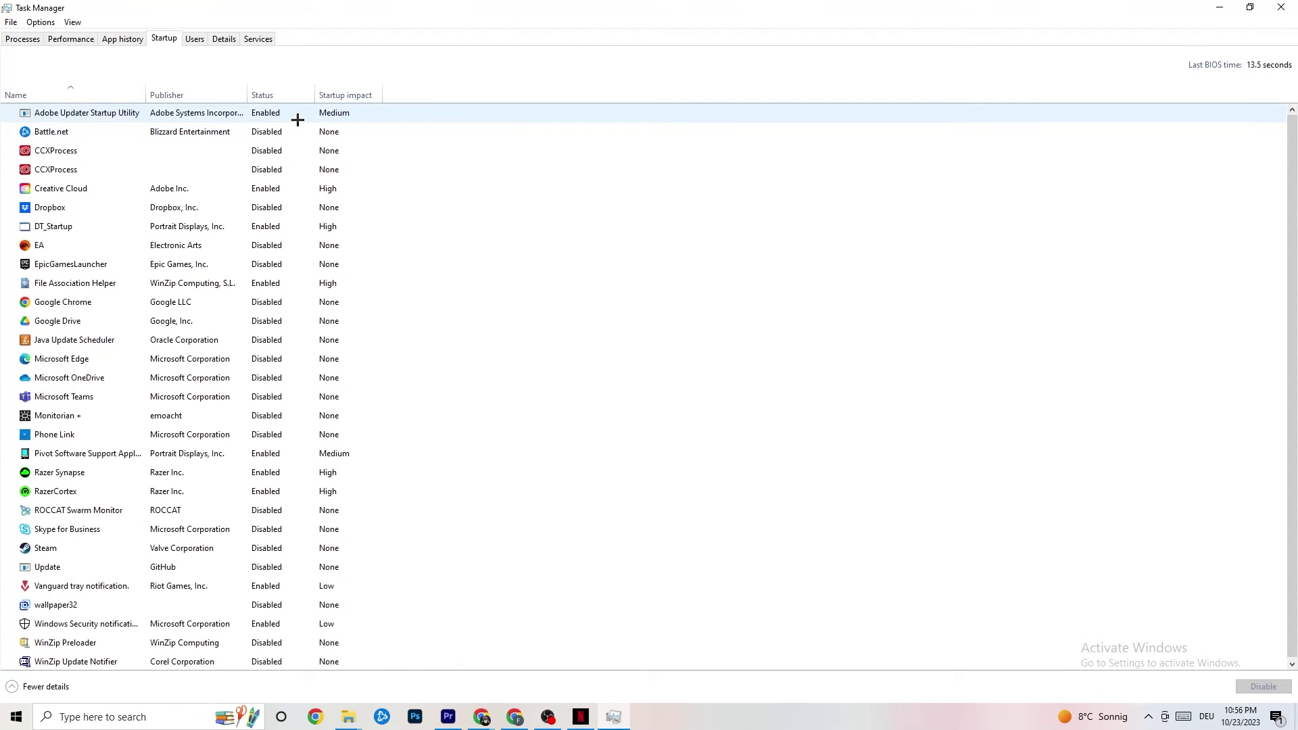
right_click(187, 322)
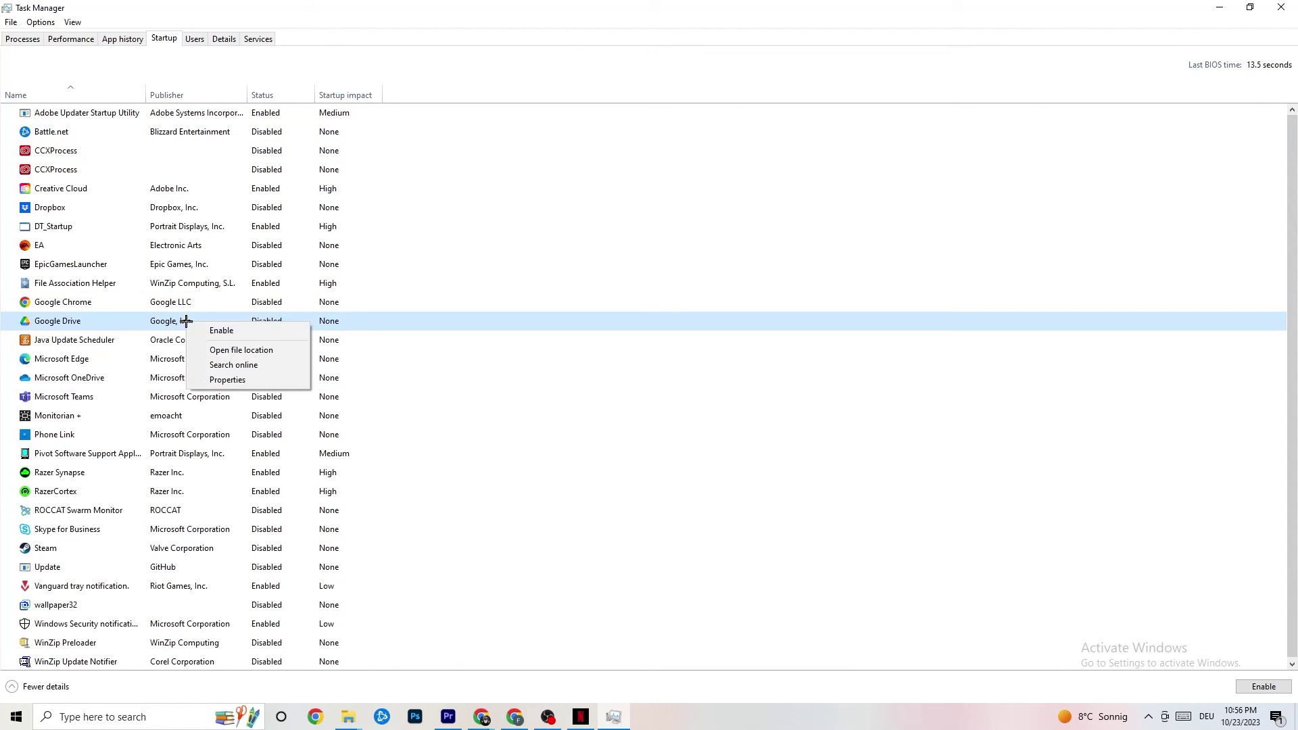
right_click(256, 455)
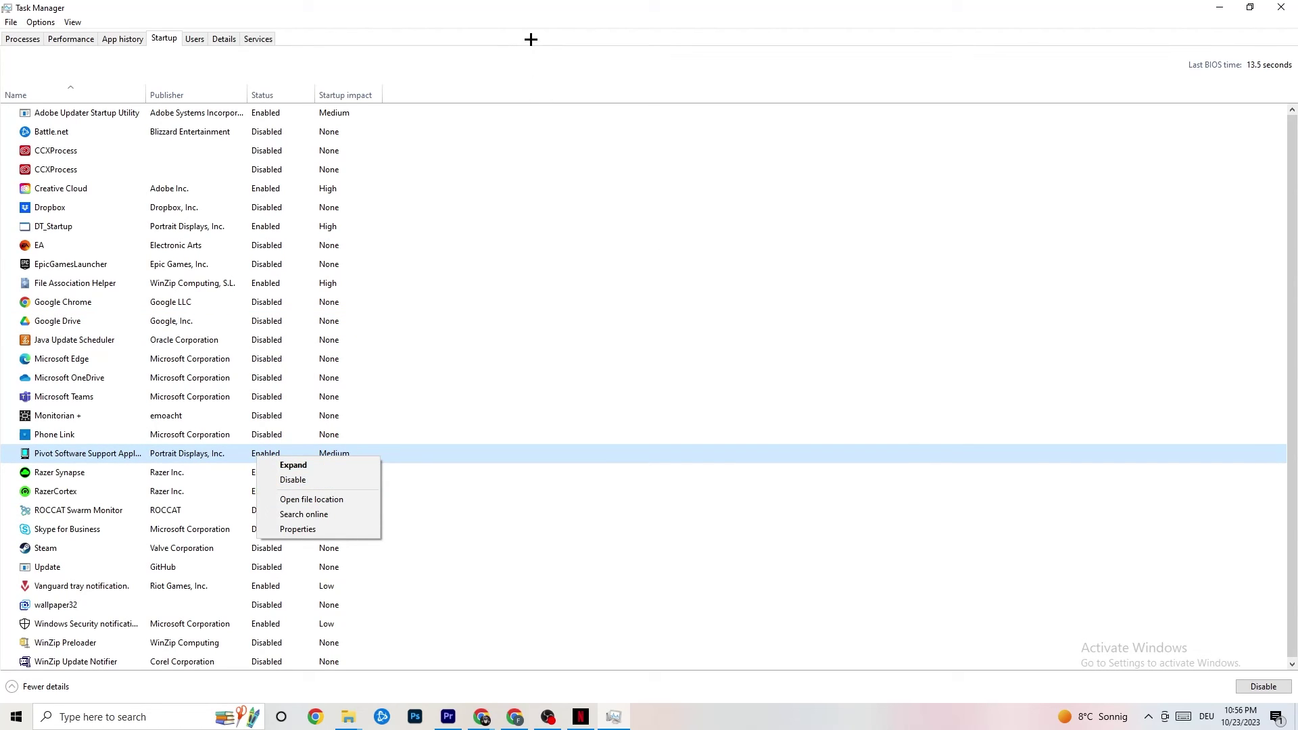
left_click(526, 21)
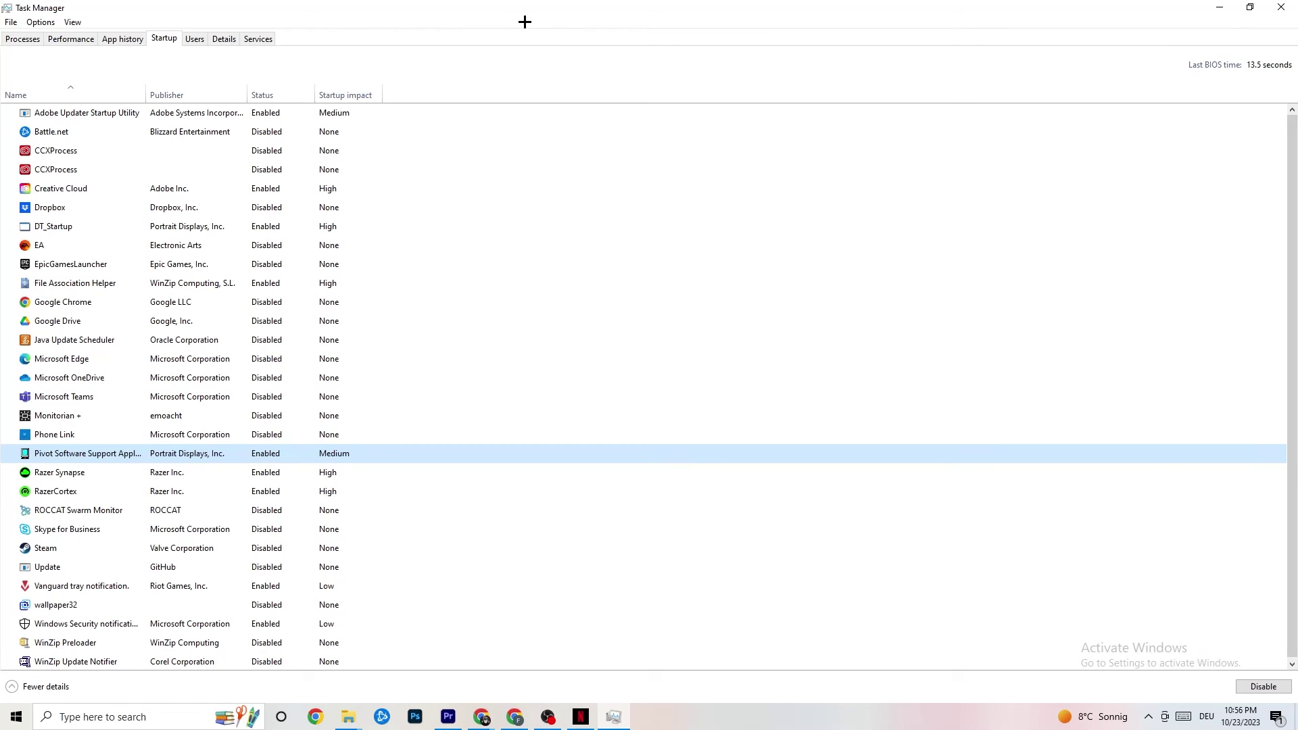